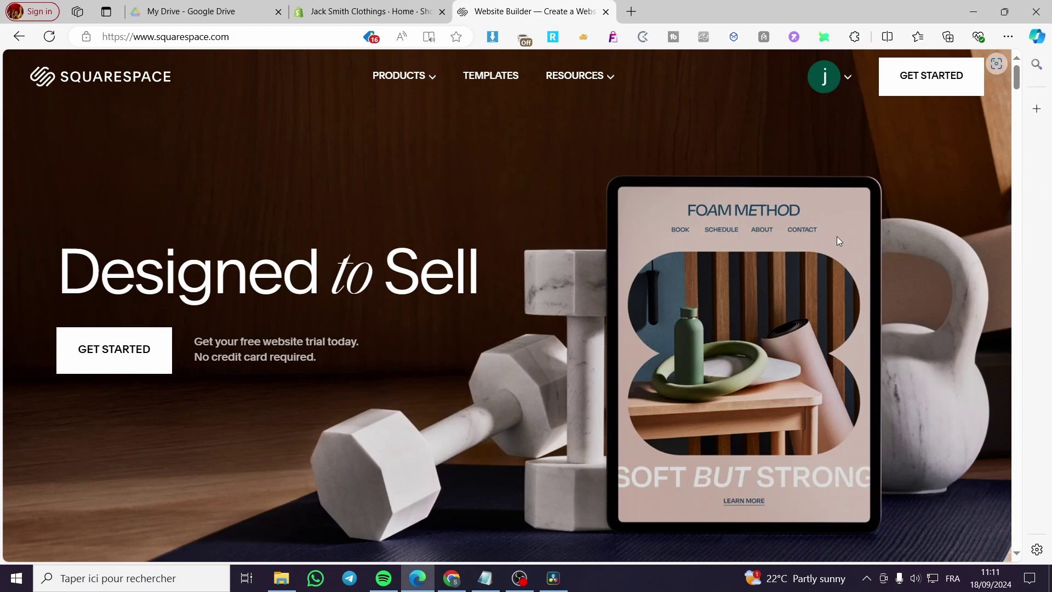
- Go to the Account Dashboard from the avatar menu, then back out of Create Website's template picker
left_click(847, 80)
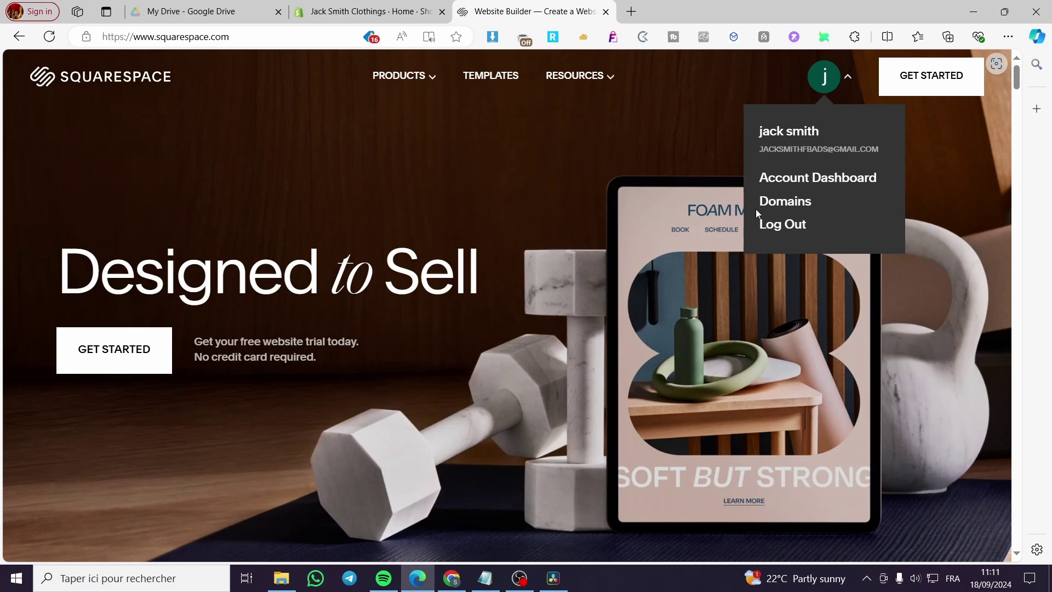
left_click(863, 180)
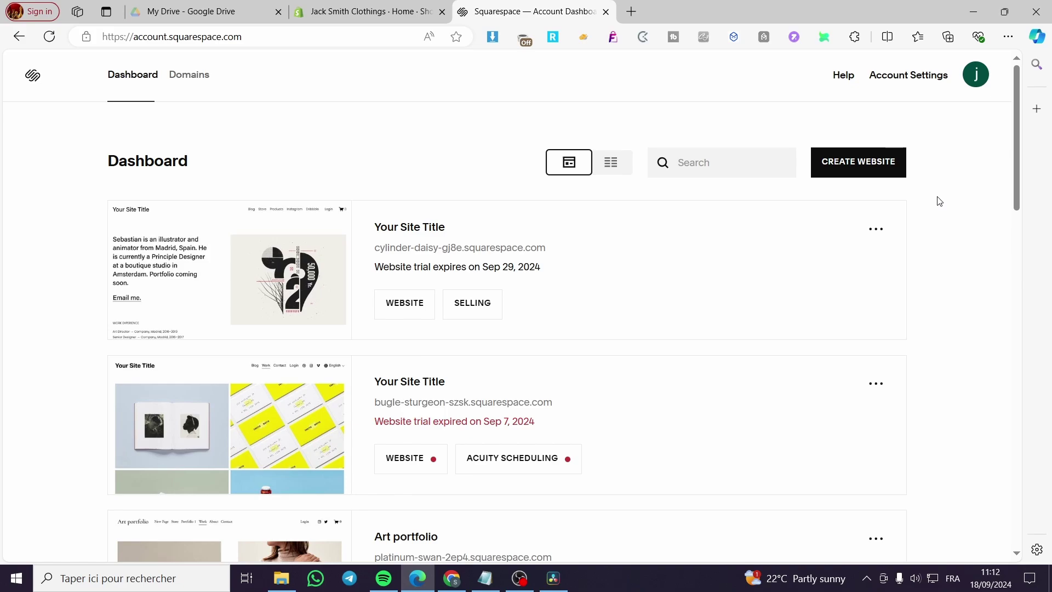
left_click(859, 167)
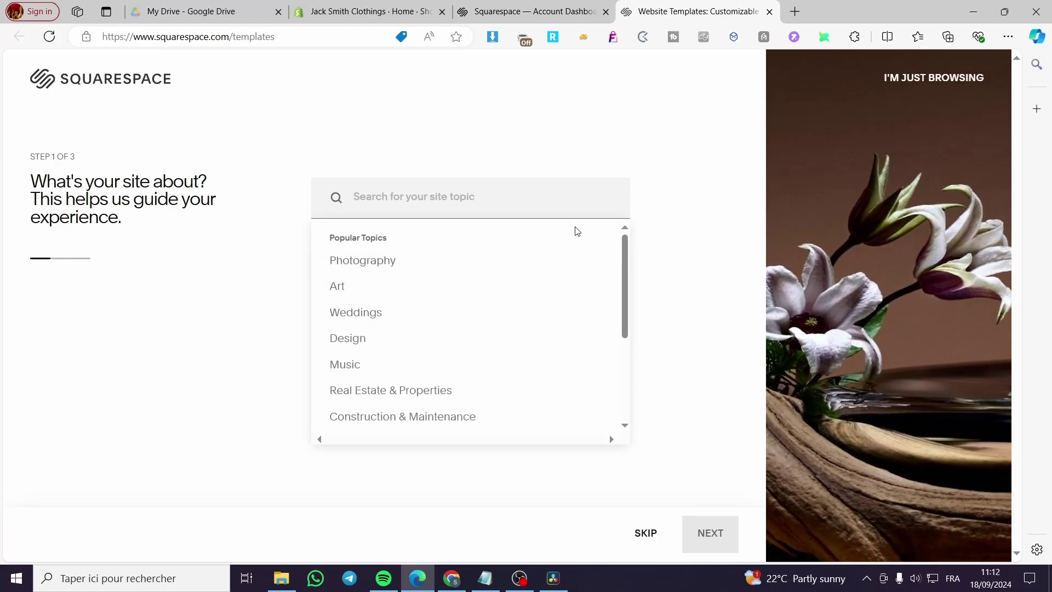
scroll(439, 247, "down", 3)
scroll(472, 246, "up", 3)
left_click(769, 12)
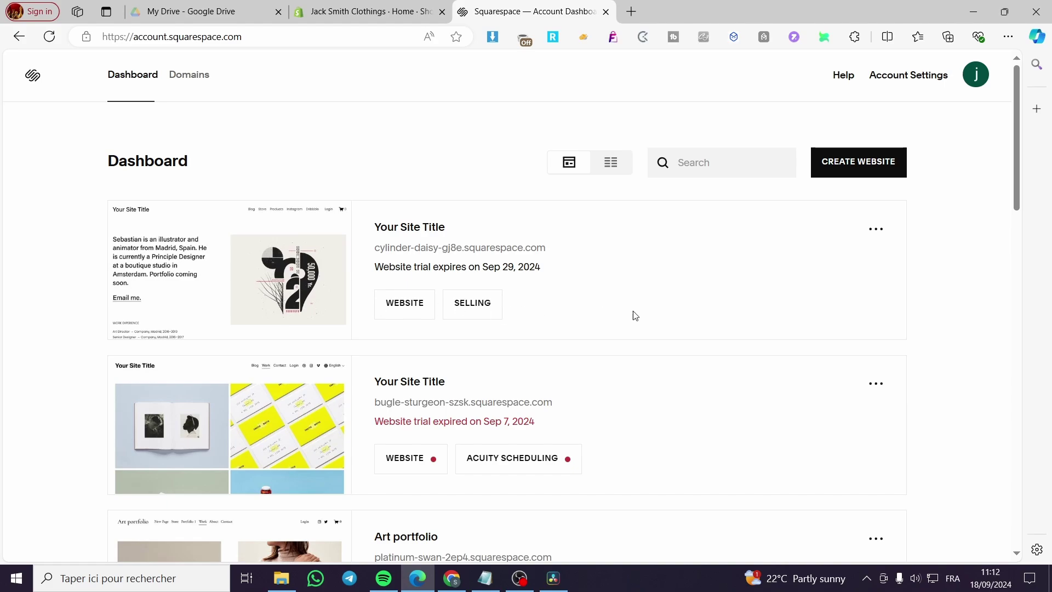
- Enter the first trial site's Website section and start editing its Home page
left_click(251, 282)
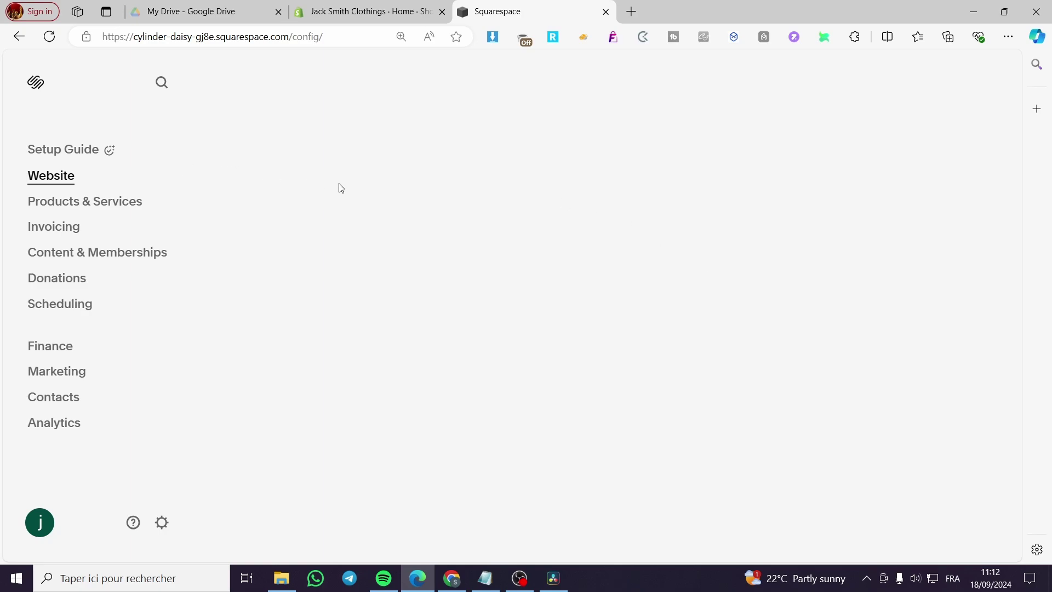
left_click(50, 37)
left_click(55, 176)
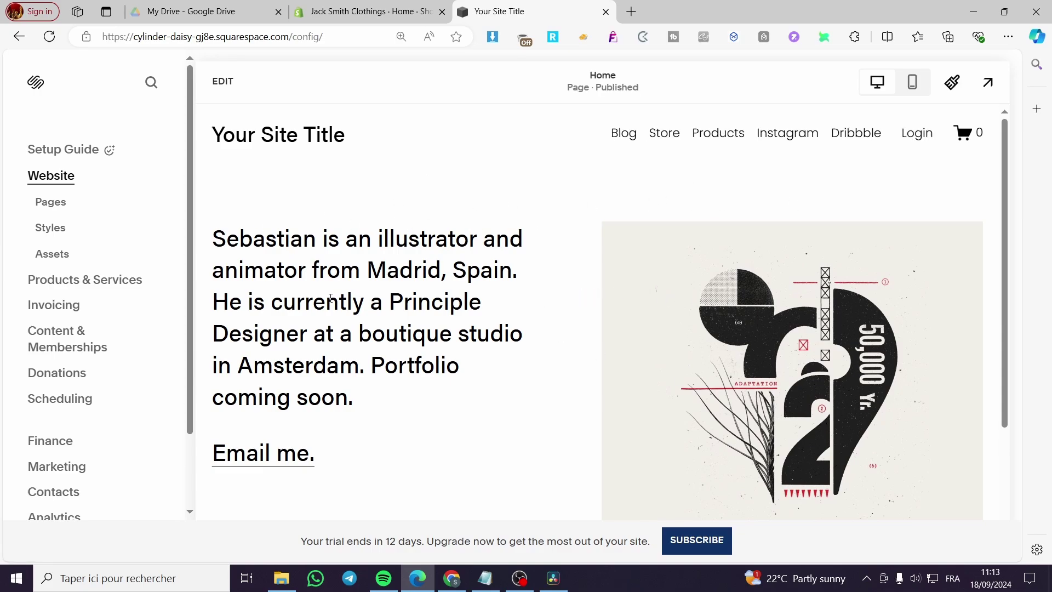
left_click(222, 81)
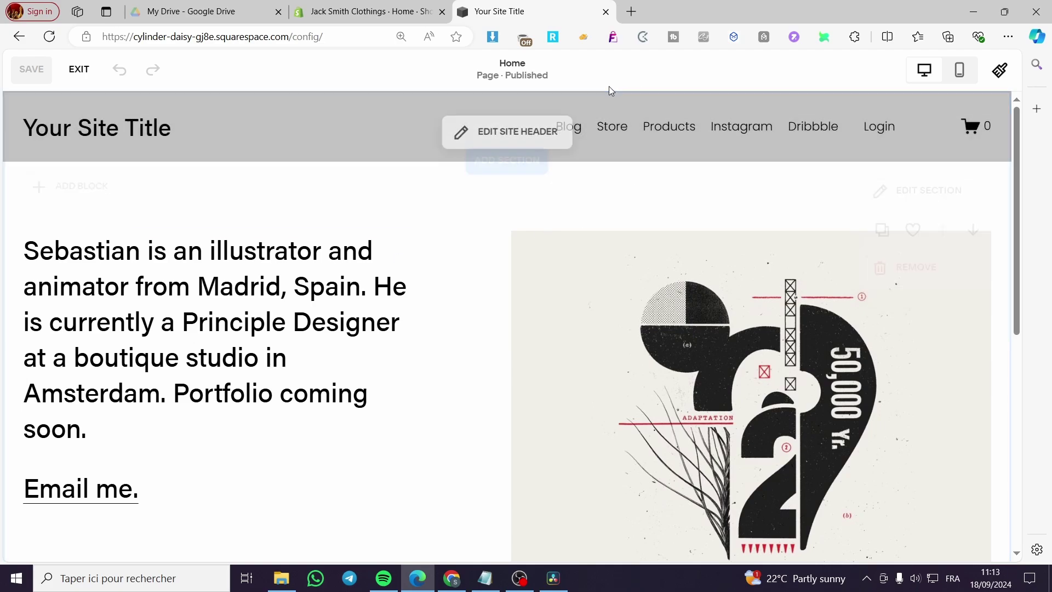
- In the site header, replace 'Your Site Title' with the owner's name
left_click(501, 134)
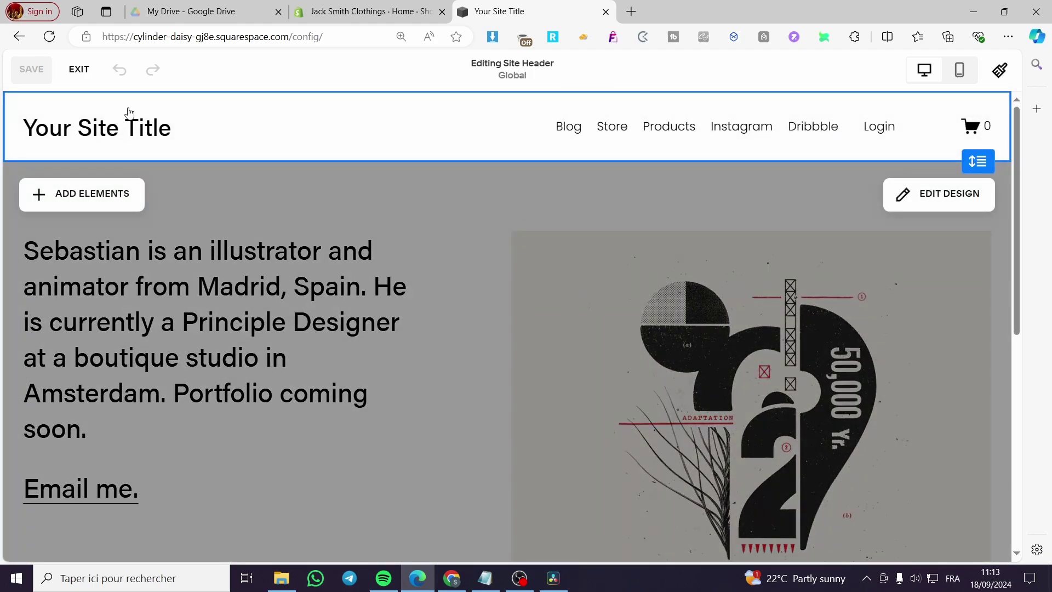
left_click(60, 132)
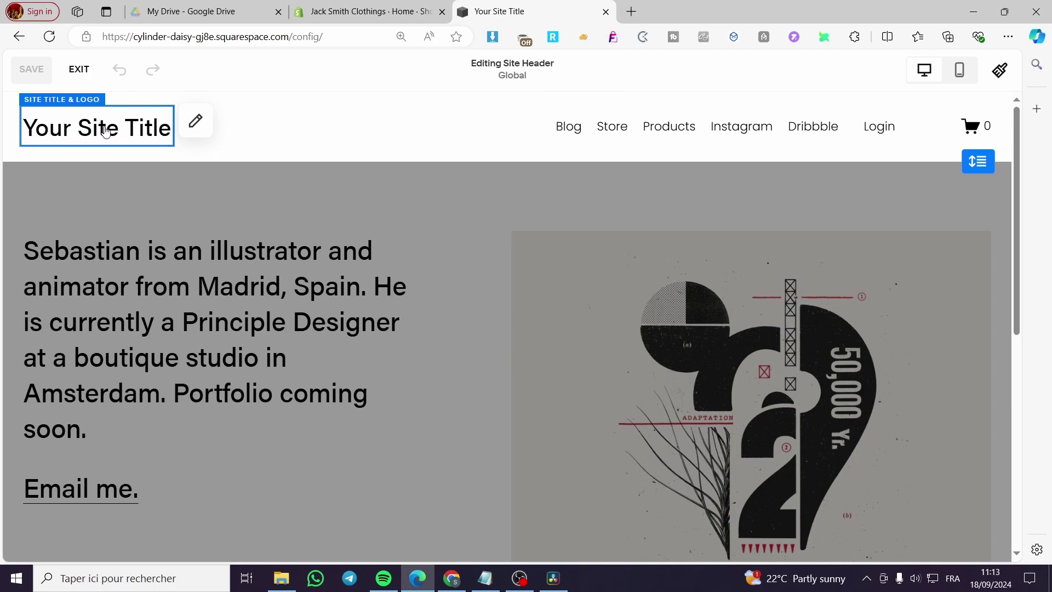
left_click(196, 121)
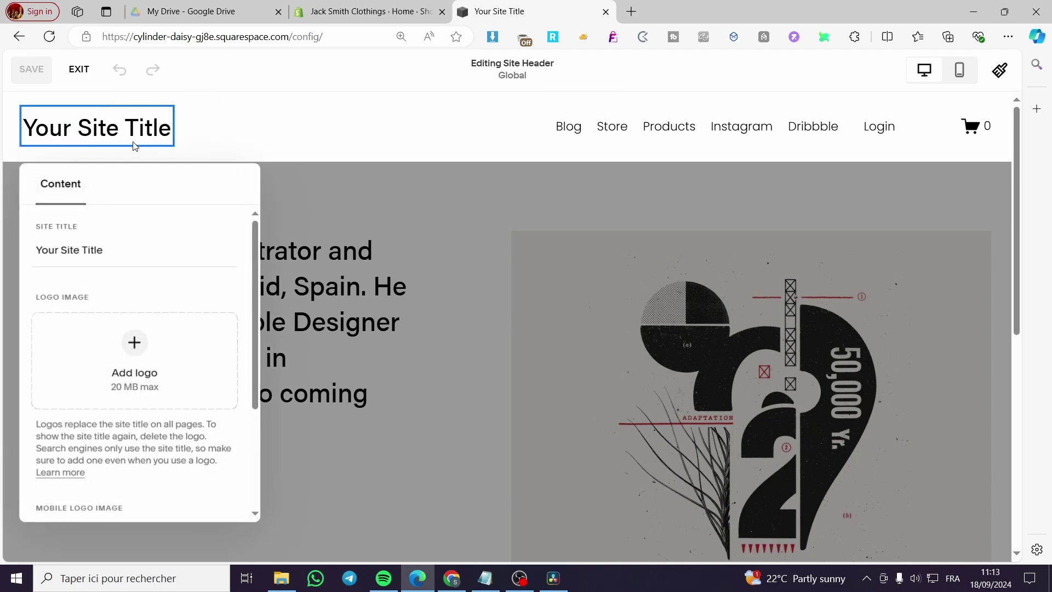
left_click_drag(120, 246, 2, 260)
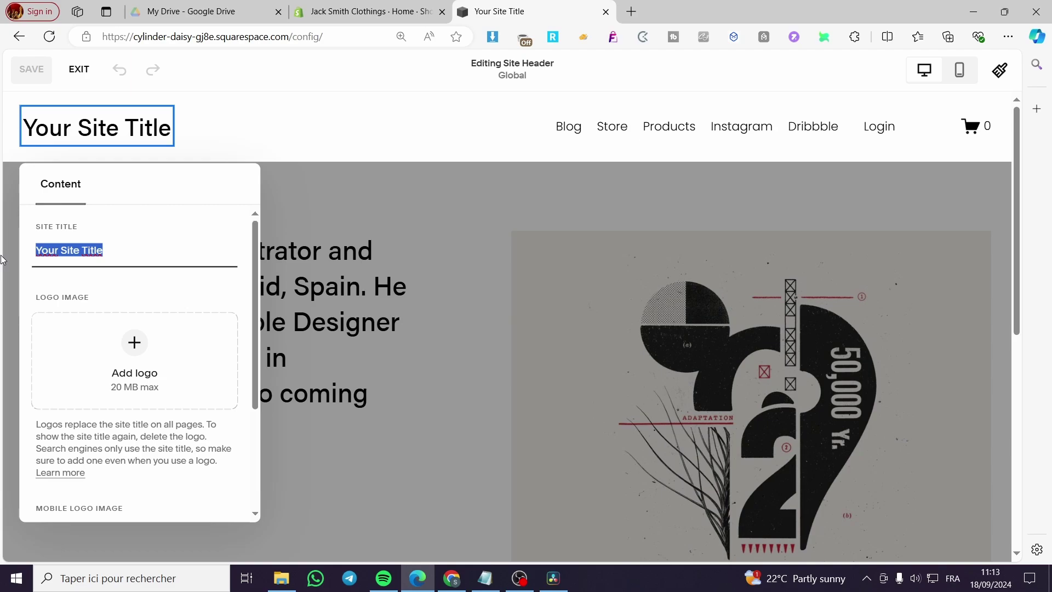
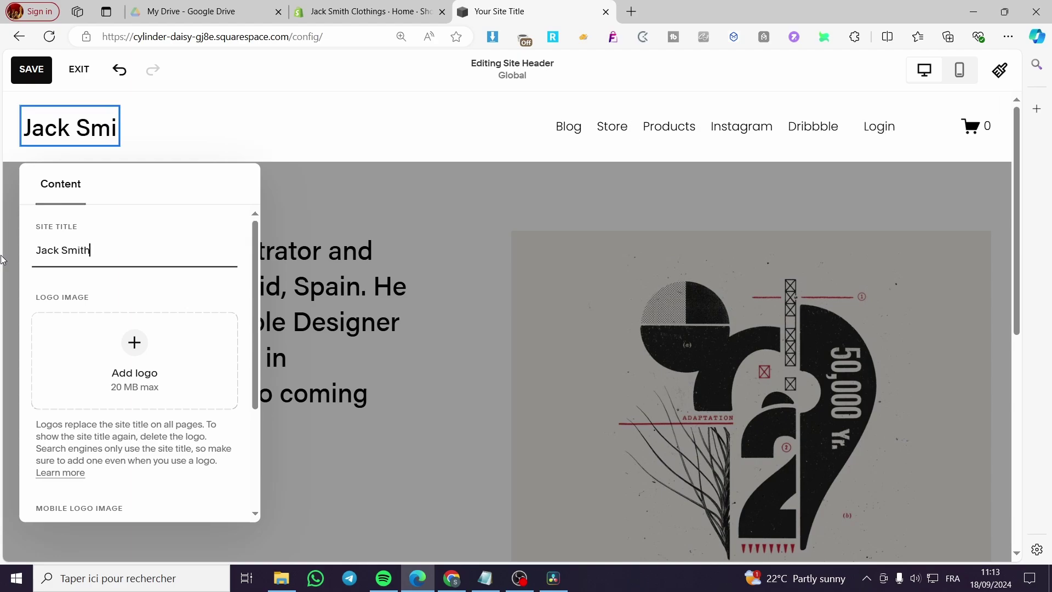
left_click(261, 112)
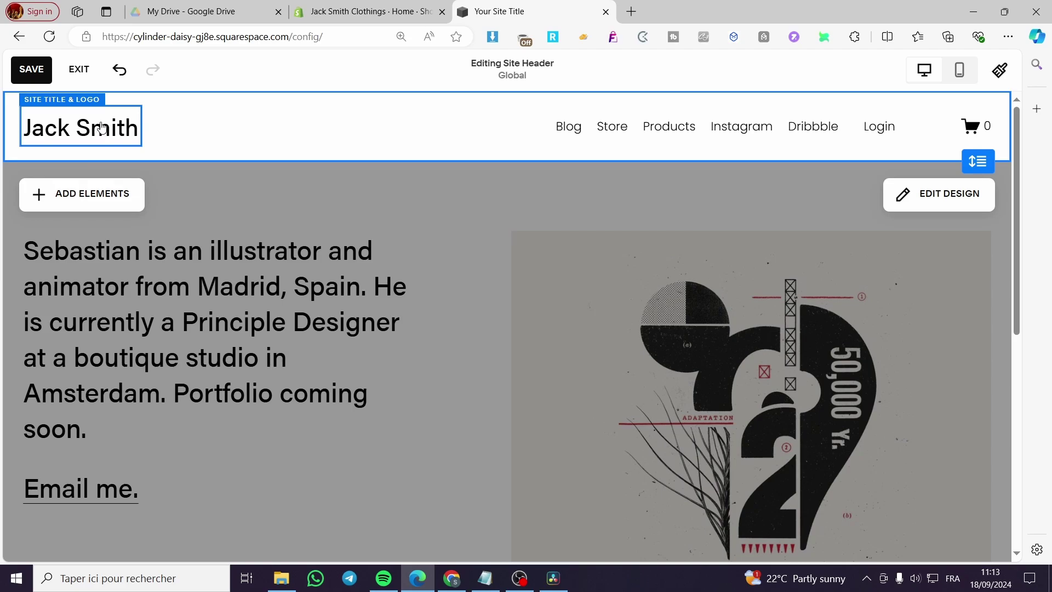
- Try moving Store above Blog in the navigation, then exit the header without saving
left_click(637, 132)
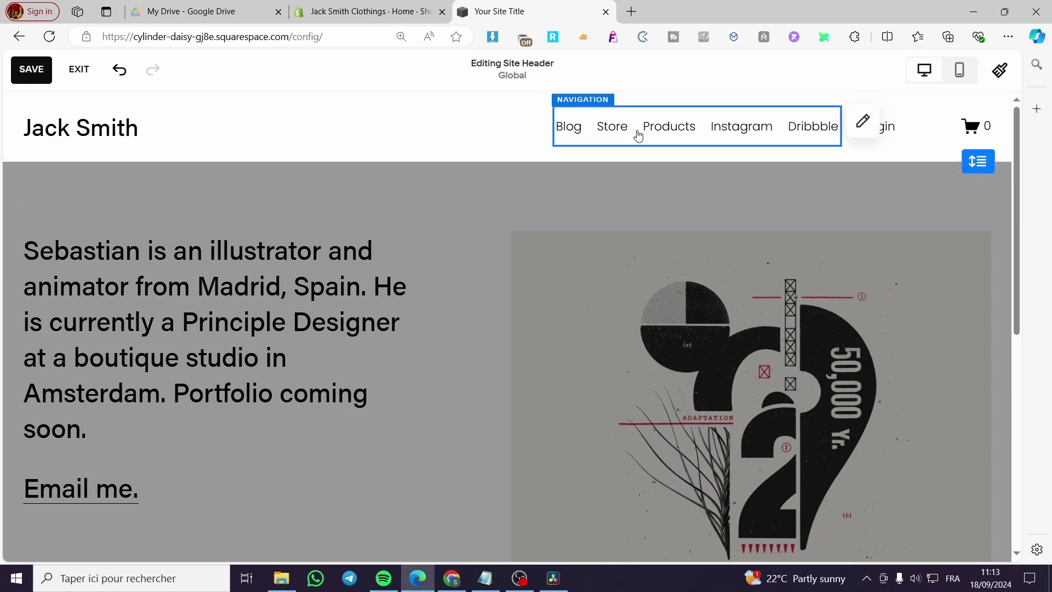
left_click(862, 122)
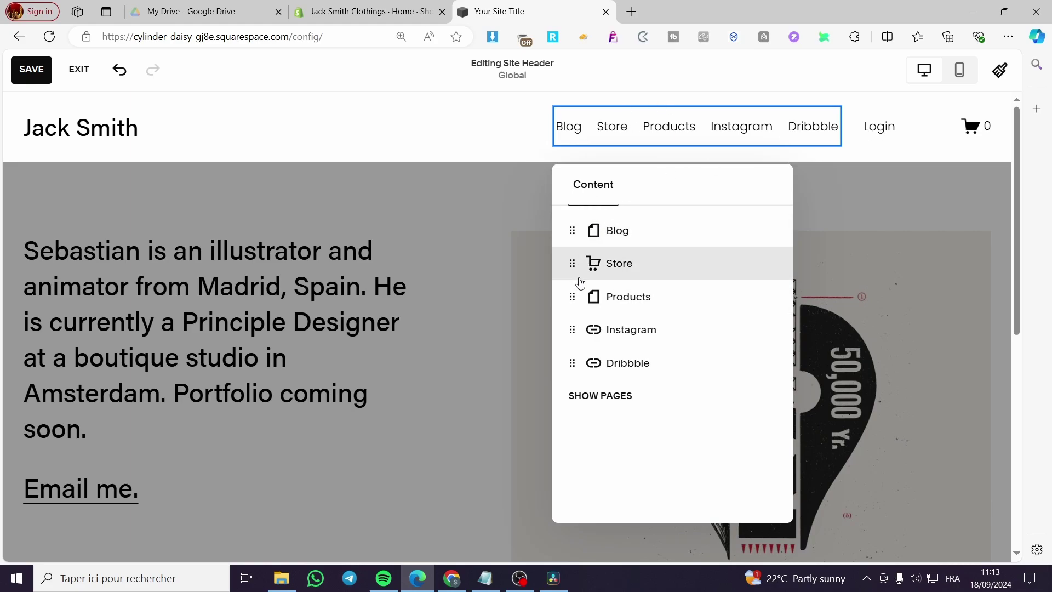
left_click_drag(572, 263, 572, 228)
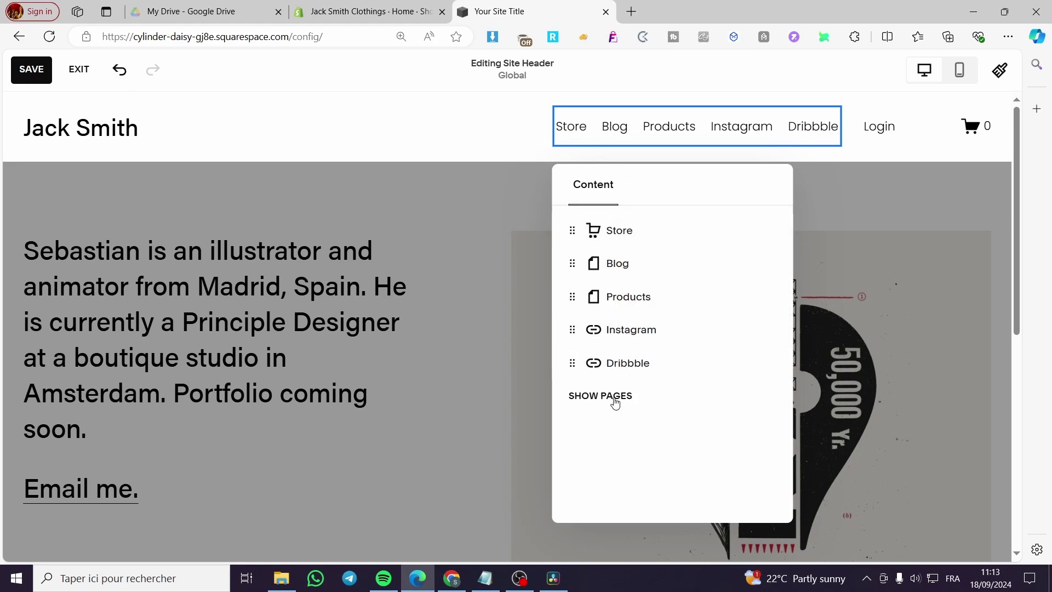
key("Escape")
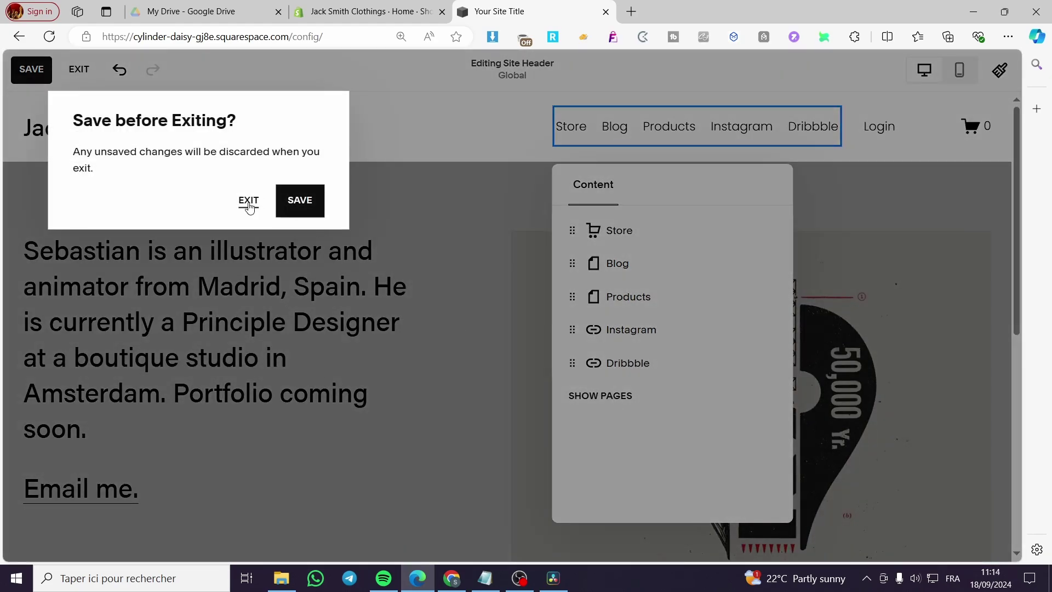
left_click(249, 207)
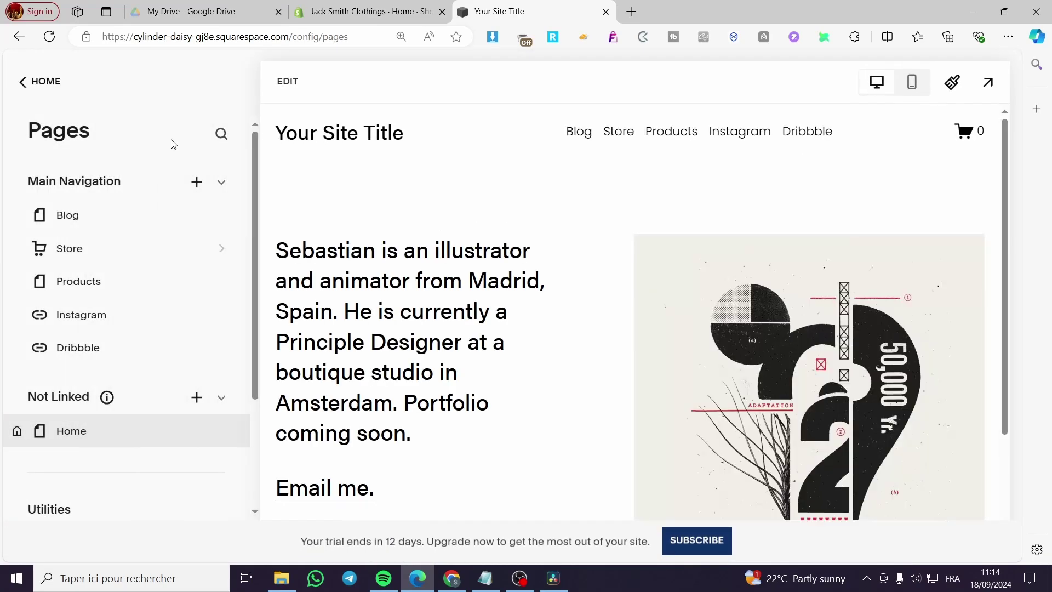
- Re-edit the header, set the Site Title to the owner's name, and save it
left_click(285, 83)
left_click(141, 126)
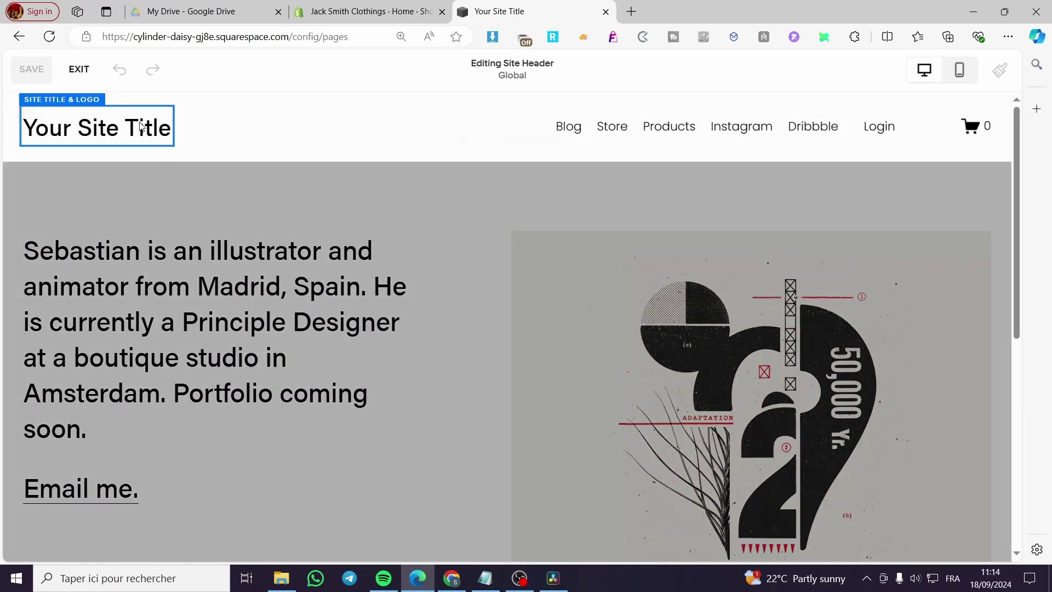
left_click(141, 126)
triple_click(107, 248)
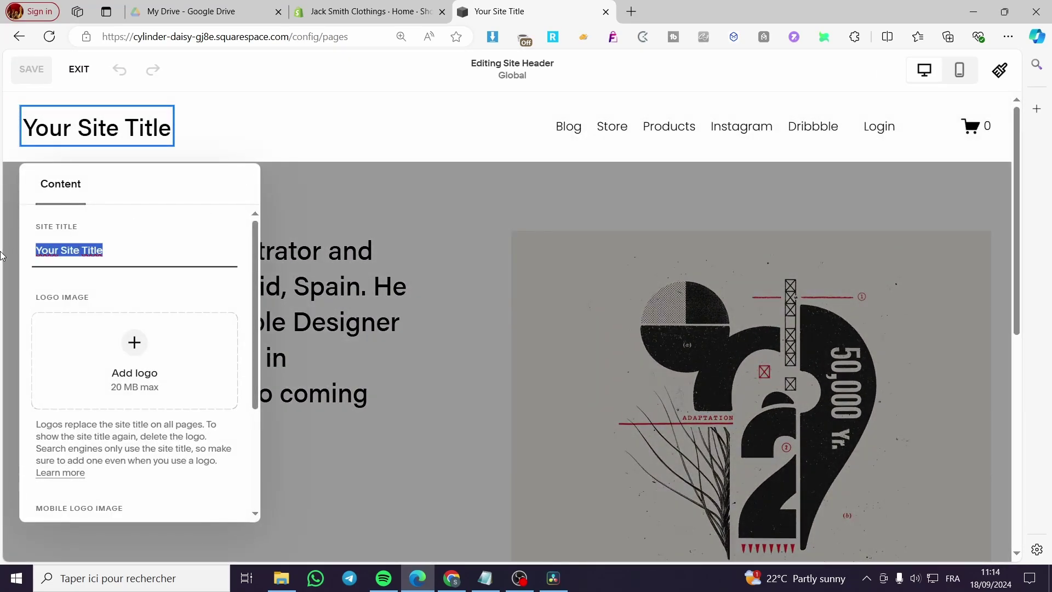
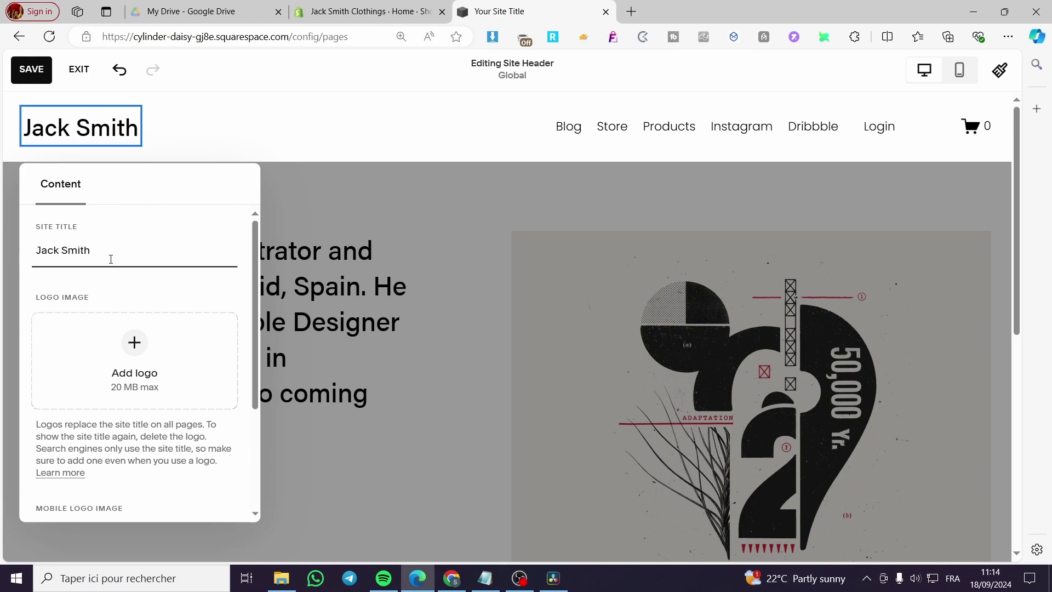
left_click(357, 201)
left_click(32, 70)
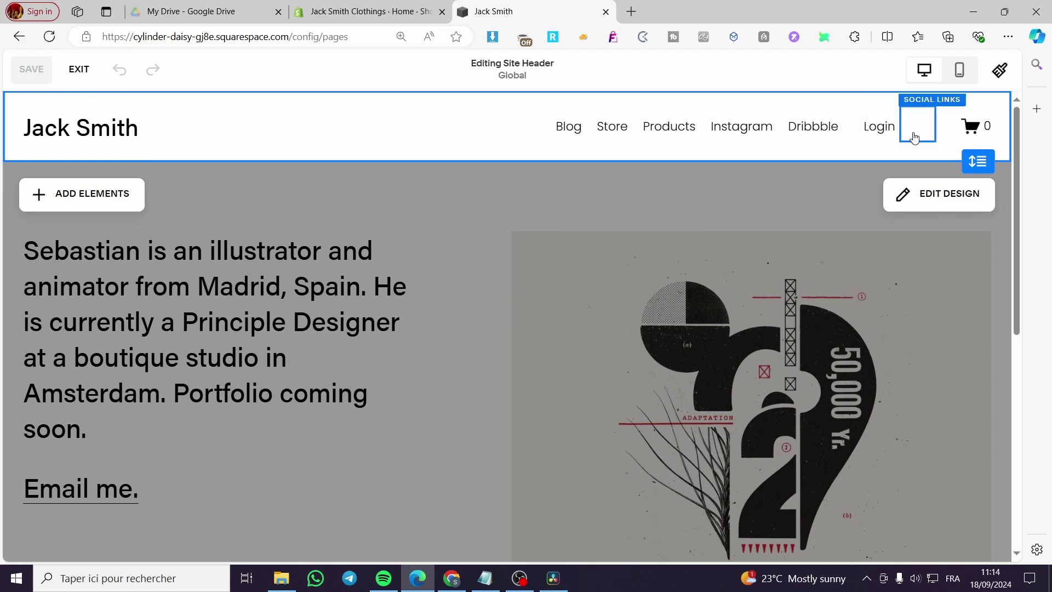
- In the header design settings, try the centred-title layout with links below
left_click(911, 204)
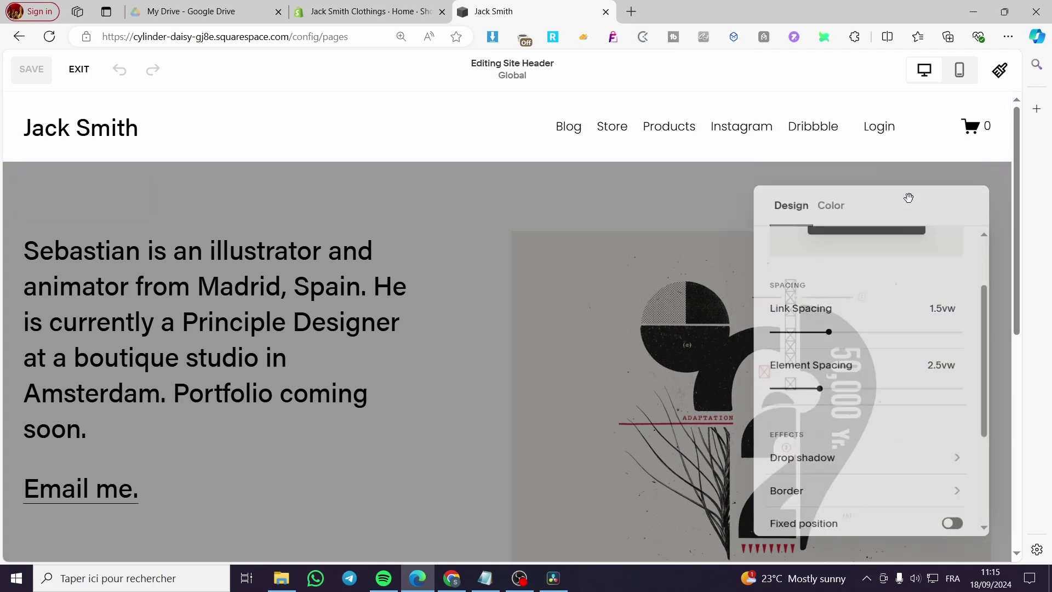
scroll(869, 294, "up", 3)
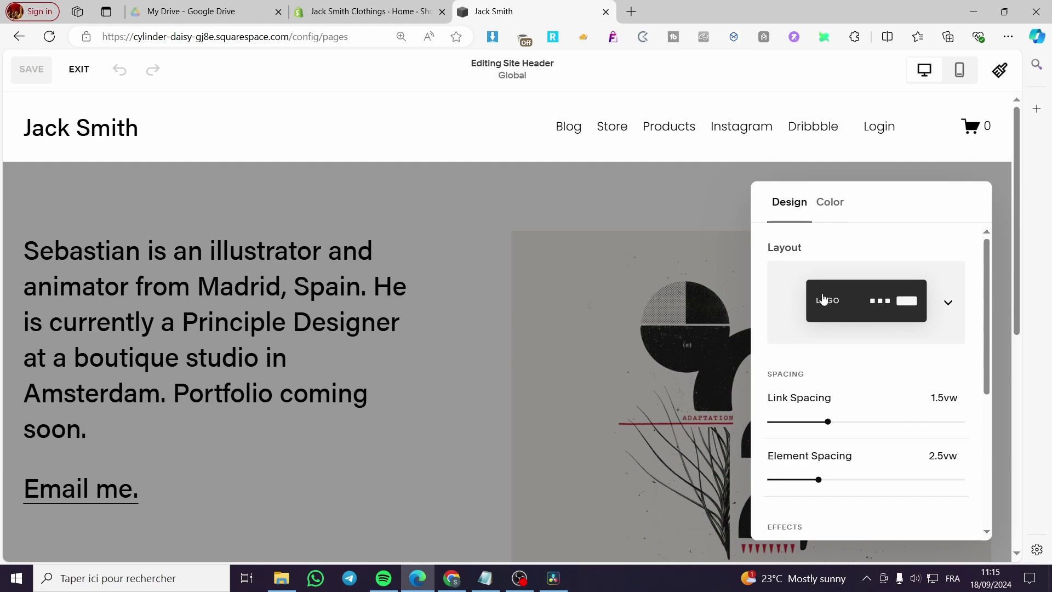
left_click(923, 307)
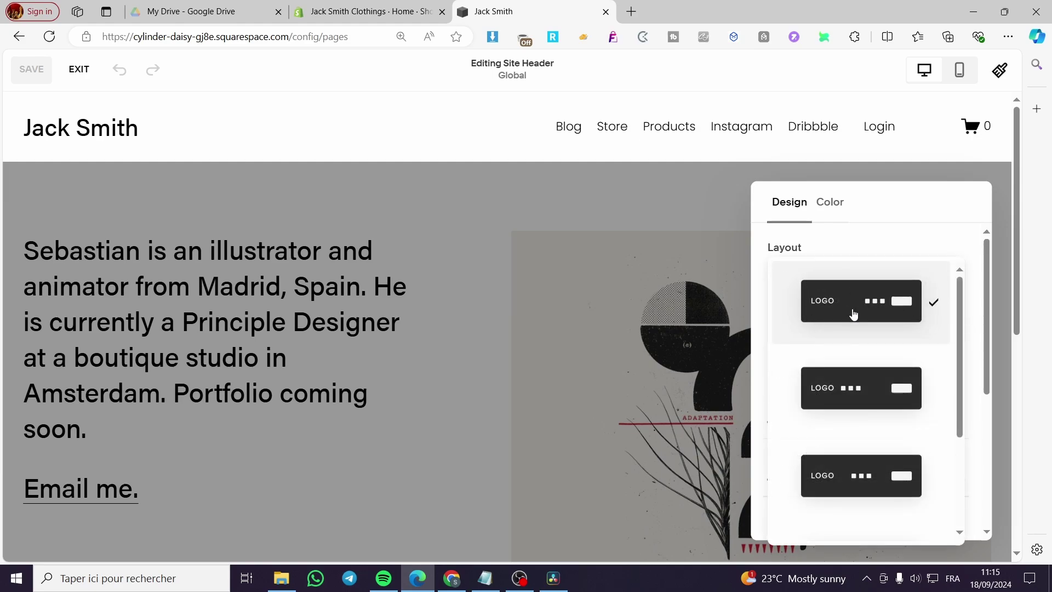
scroll(877, 302, "down", 1)
scroll(877, 306, "up", 1)
scroll(893, 371, "down", 1)
scroll(885, 315, "up", 1)
scroll(888, 357, "down", 1)
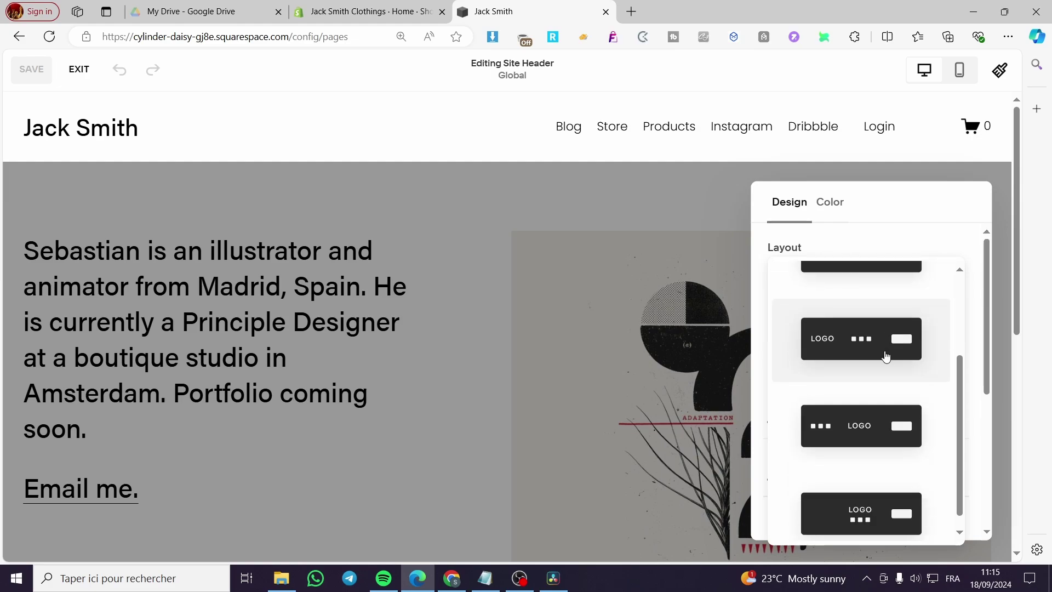
scroll(882, 438, "down", 1)
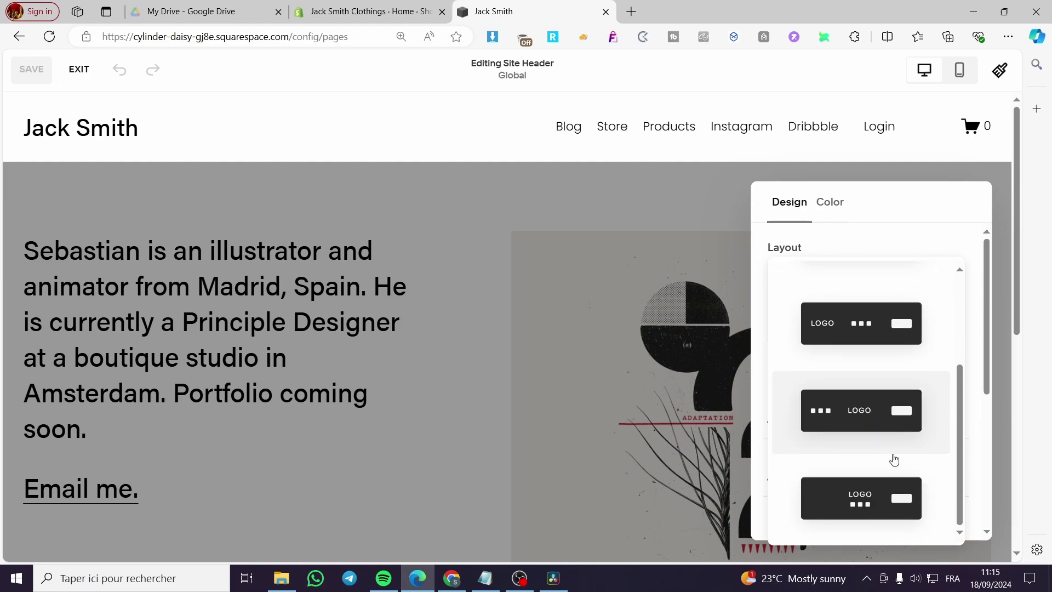
left_click(882, 509)
- Cycle through the other header layouts, ending on title left, links right
left_click(924, 320)
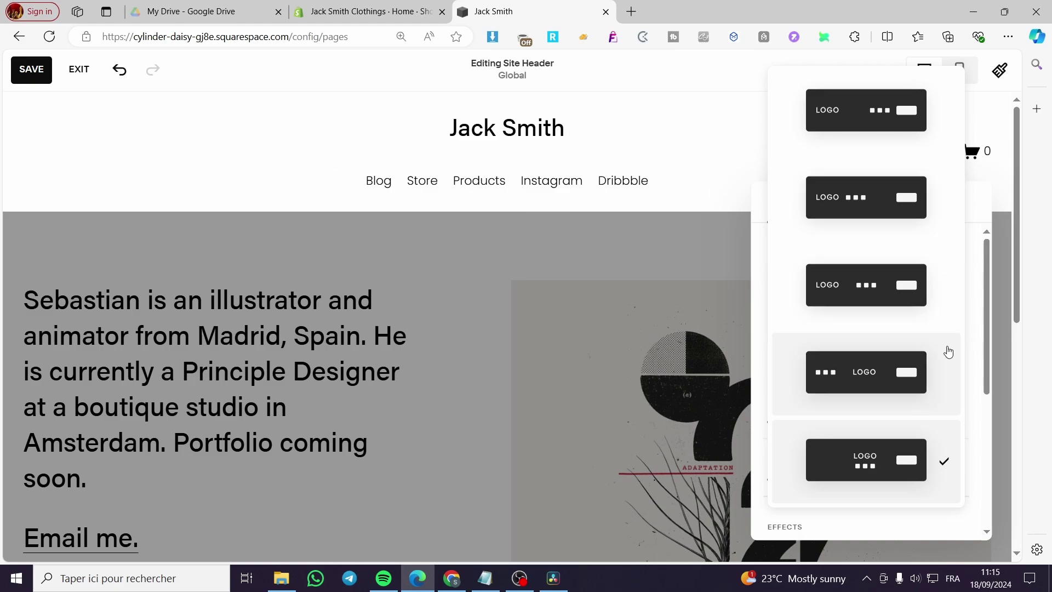
left_click(906, 295)
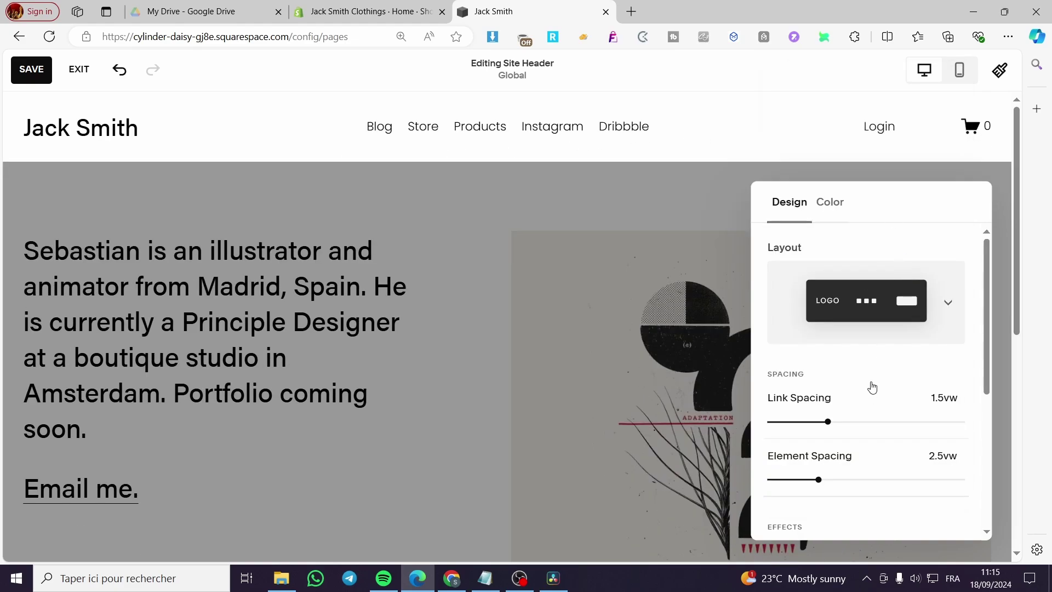
left_click(883, 308)
left_click(891, 158)
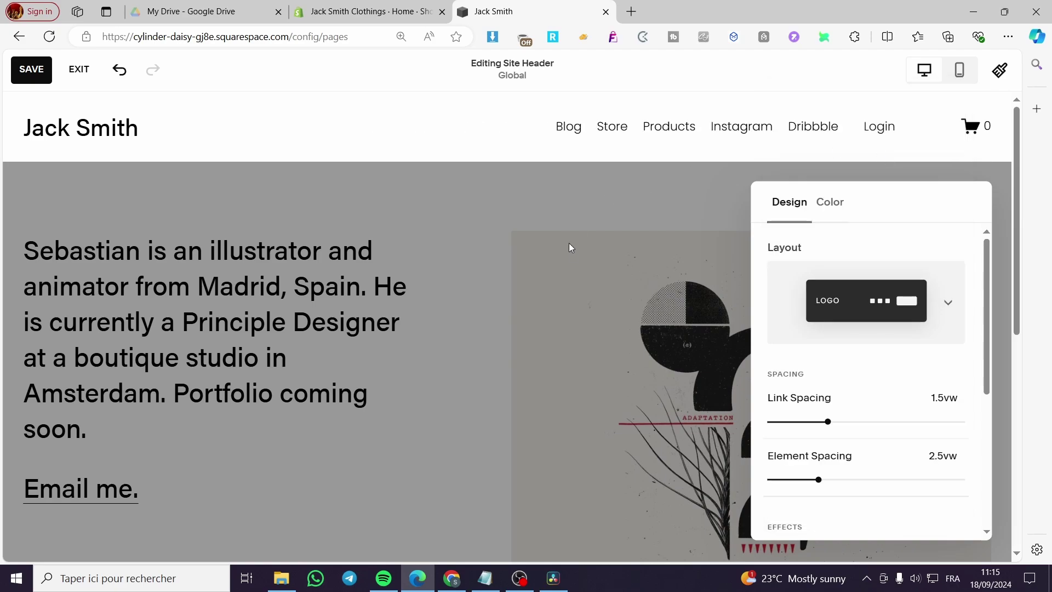
left_click(941, 303)
left_click(929, 384)
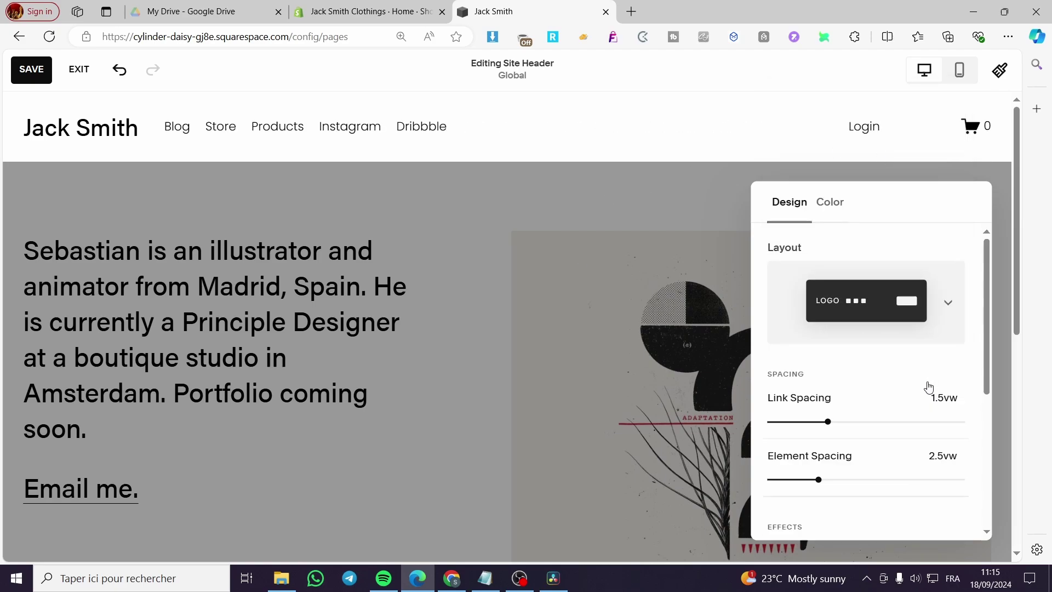
left_click(921, 324)
left_click(895, 477)
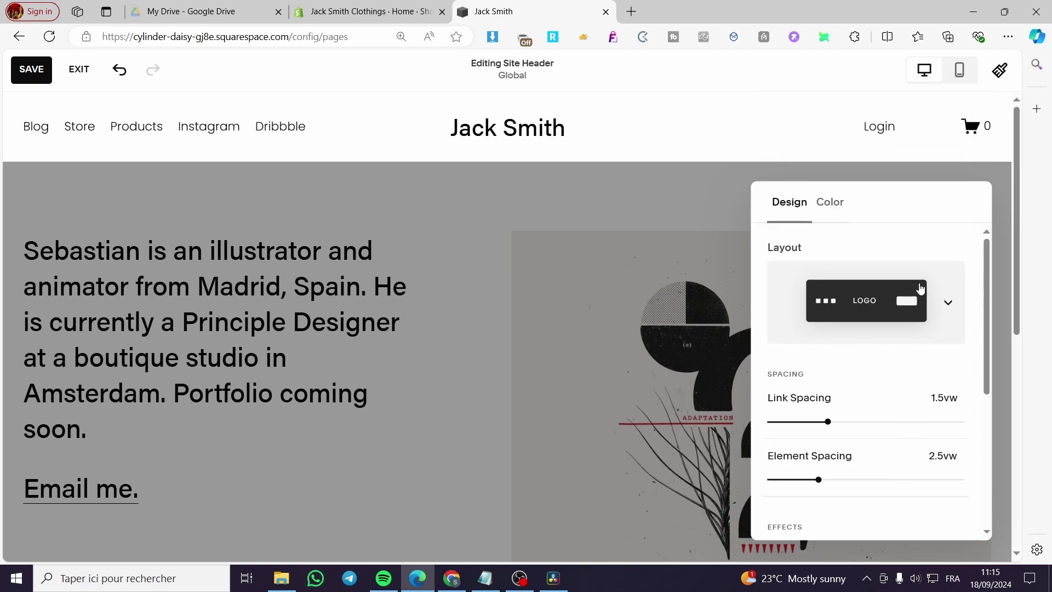
left_click(913, 333)
left_click(908, 143)
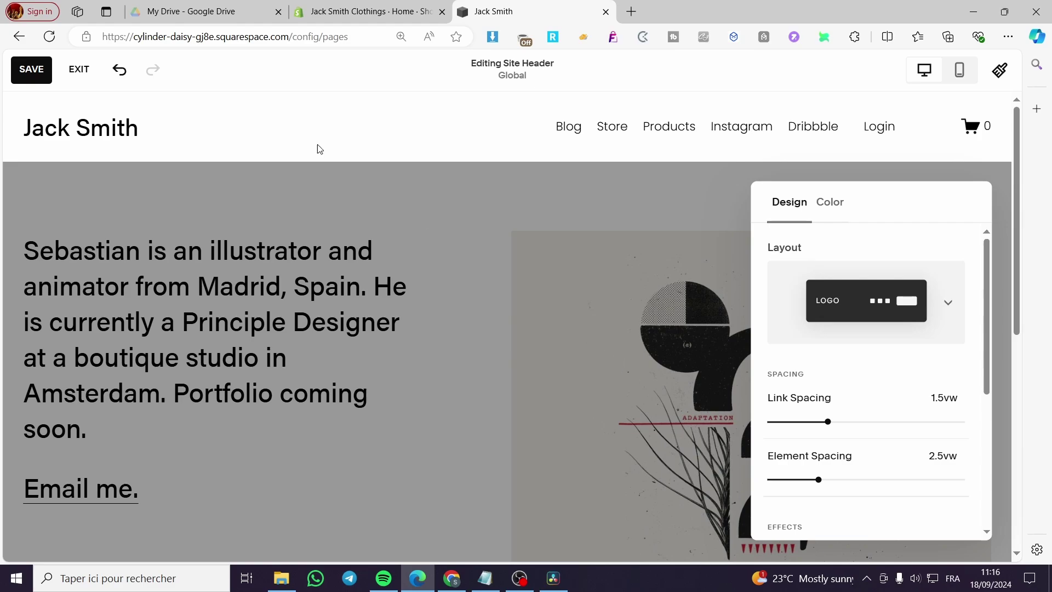
- Save and exit the header, then briefly look through the site styles panel
left_click(16, 73)
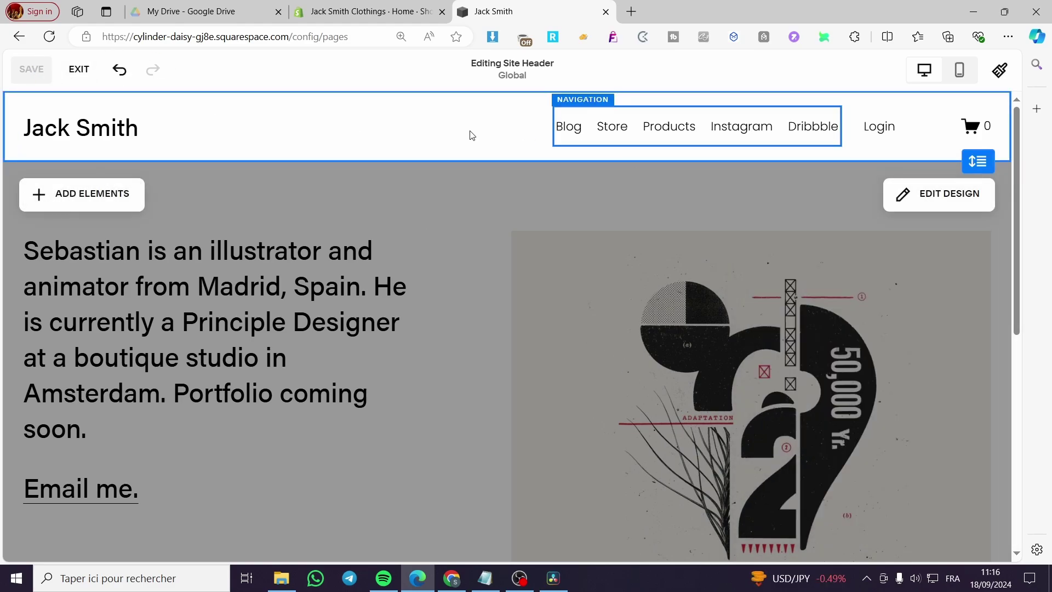
left_click(78, 70)
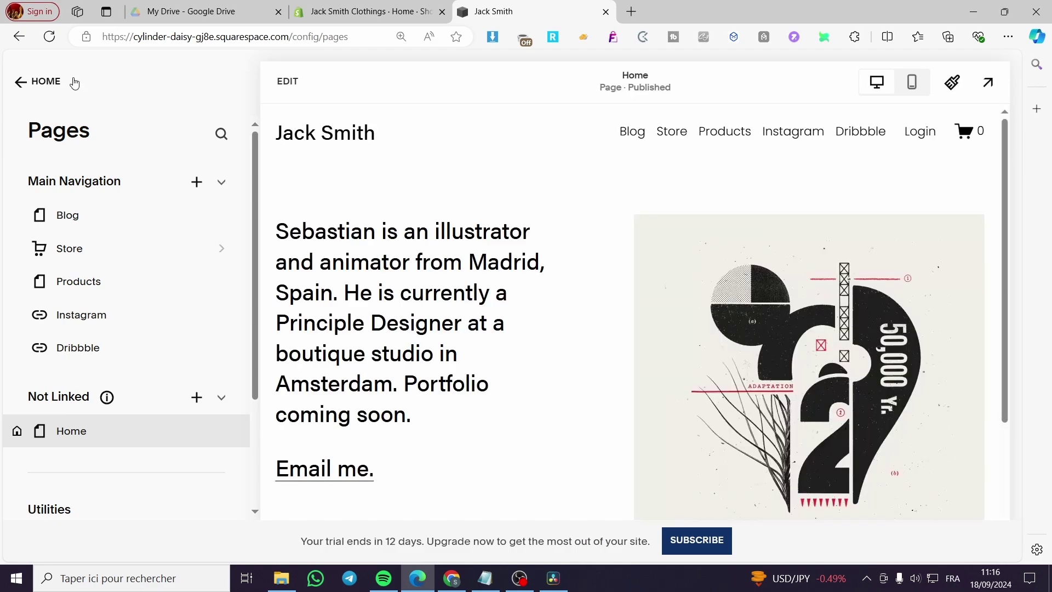
left_click(33, 87)
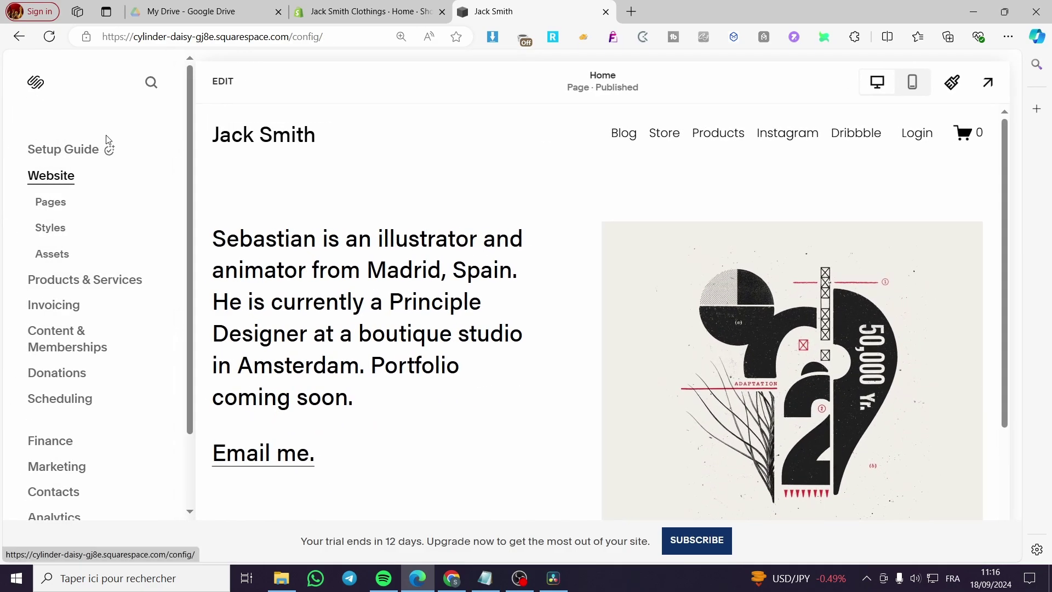
left_click(48, 232)
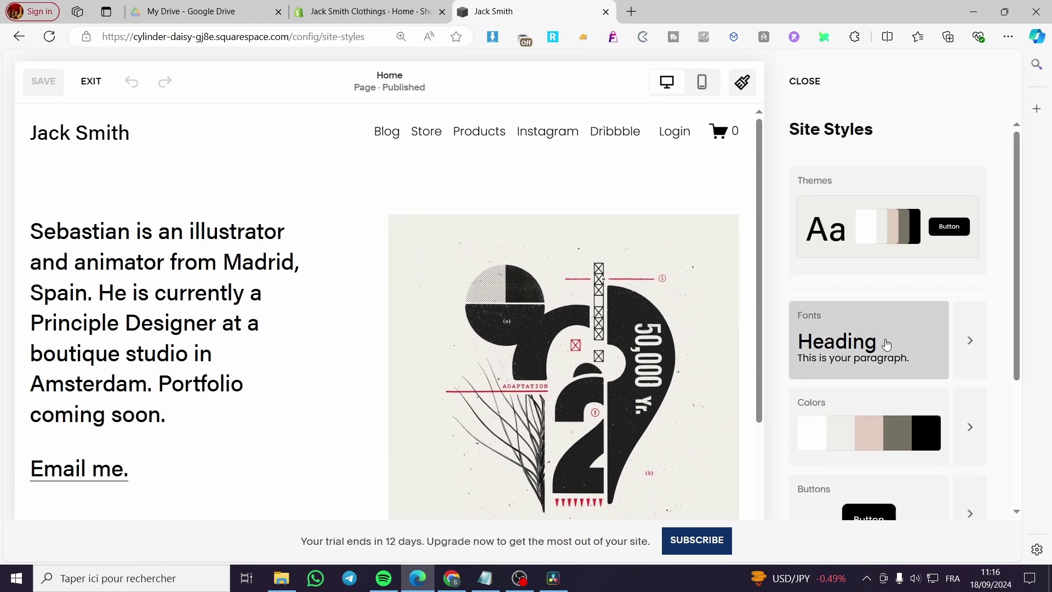
scroll(886, 343, "down", 4)
scroll(886, 343, "up", 4)
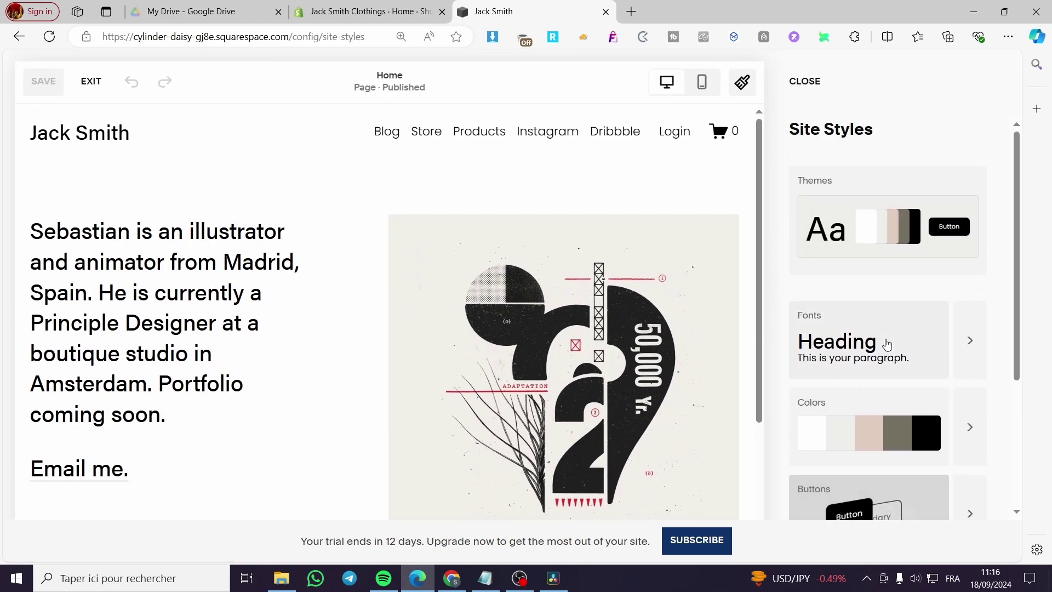
left_click(811, 87)
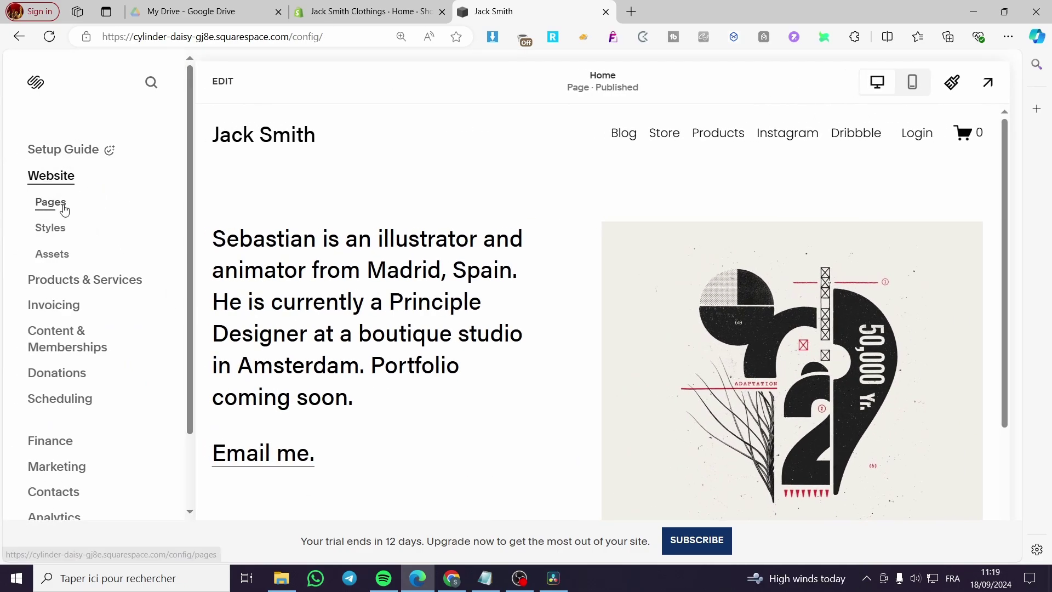
- From the Pages list, go to Website Tools under Utilities
left_click(50, 202)
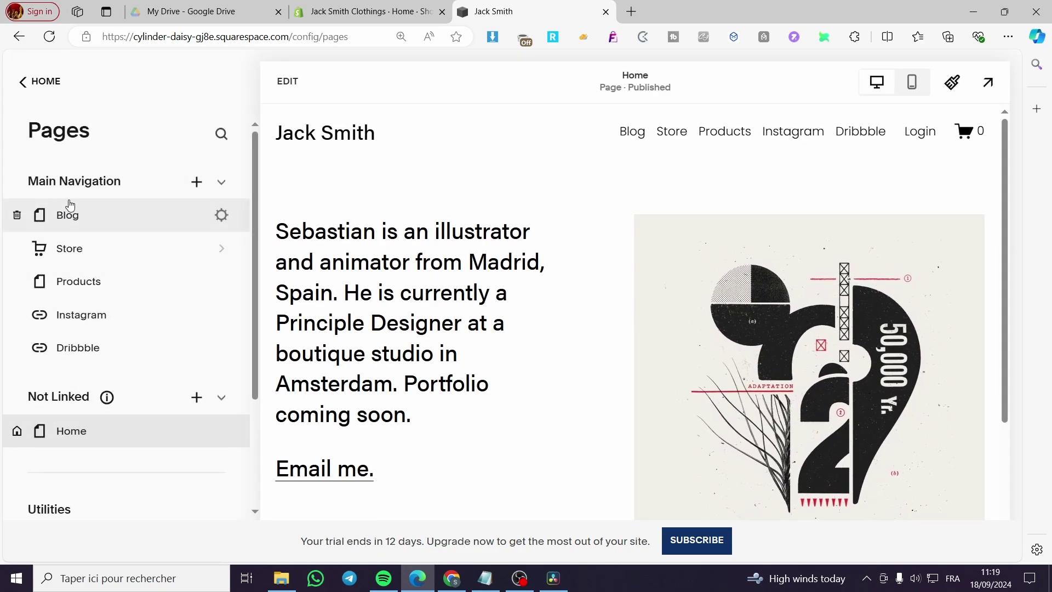
scroll(108, 200, "down", 3)
scroll(108, 201, "up", 3)
scroll(122, 183, "down", 4)
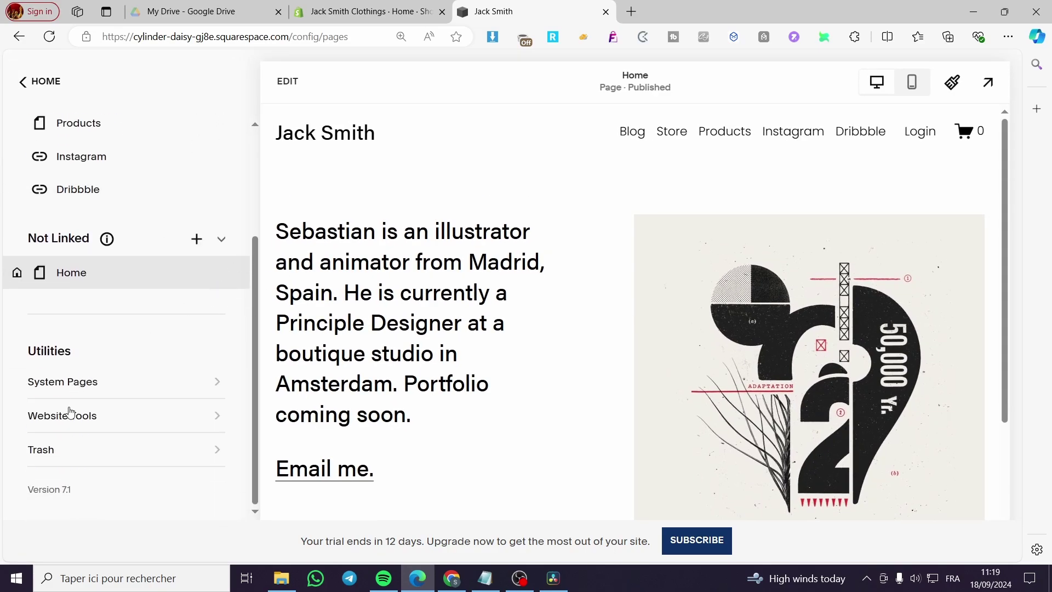
left_click(49, 420)
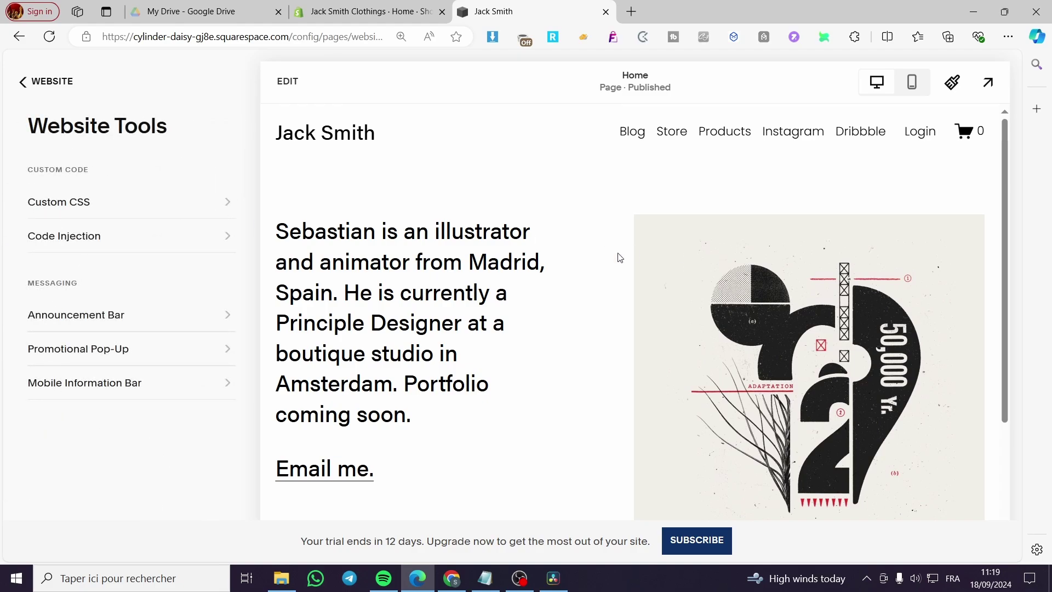
- Paste the secondary navigation CSS from Notepad into Custom CSS, then clear it again
left_click(86, 214)
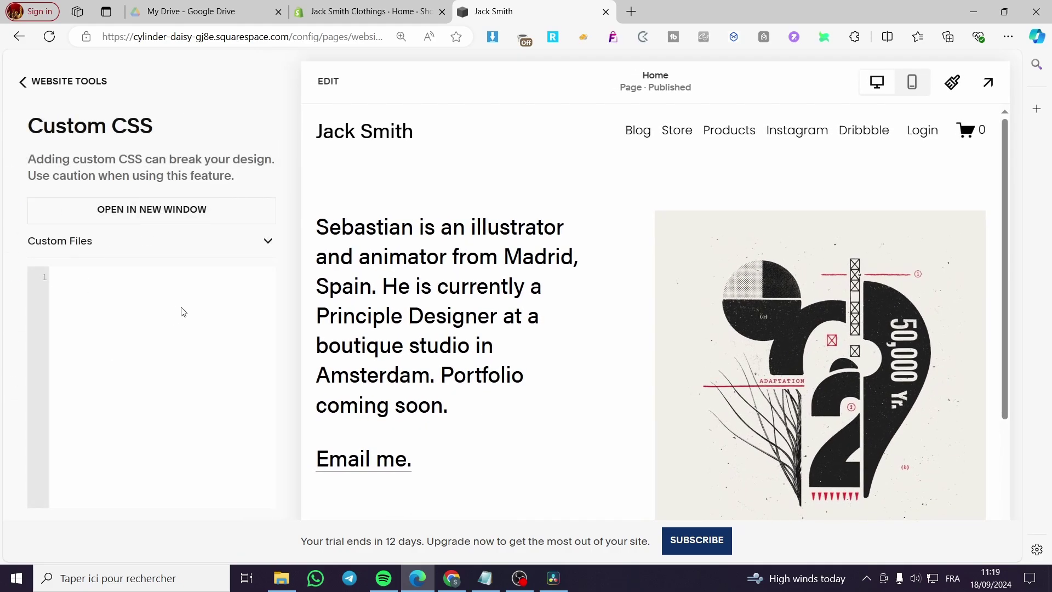
left_click(485, 578)
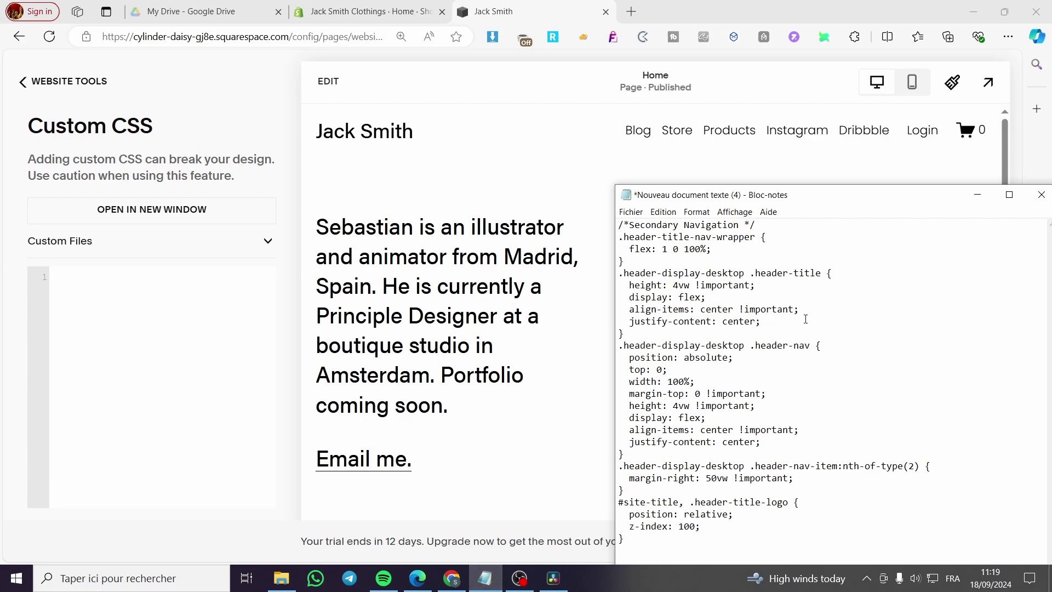
left_click_drag(722, 545, 858, 536)
key("ctrl+a")
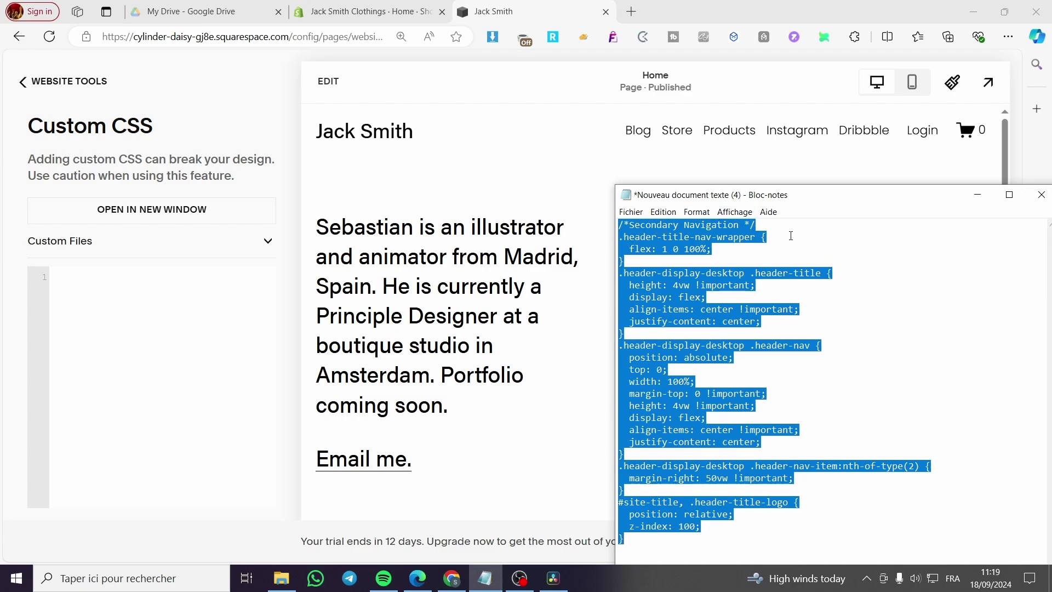
left_click(174, 299)
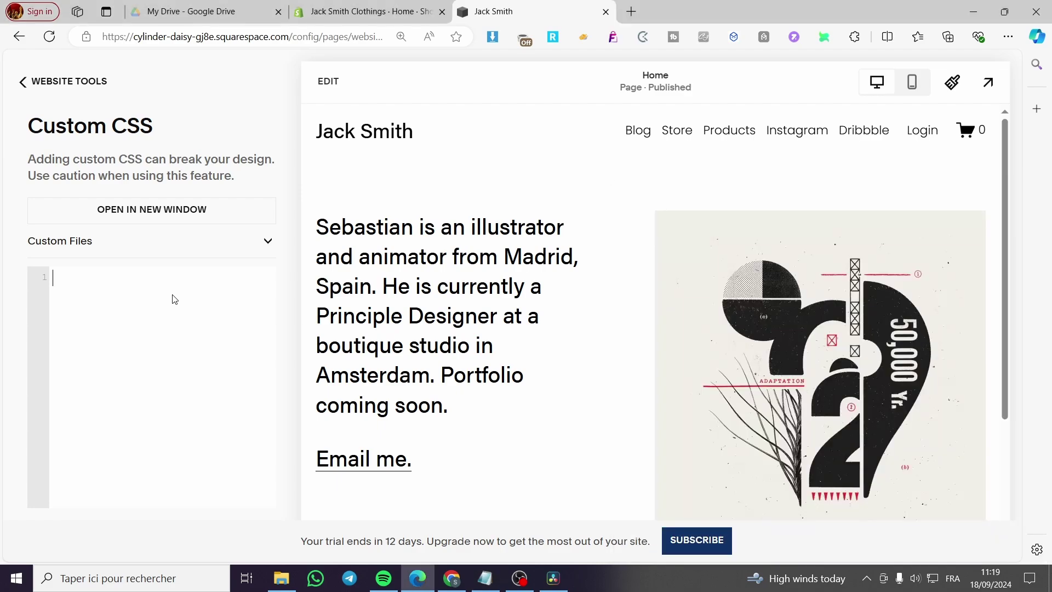
key("ctrl+v")
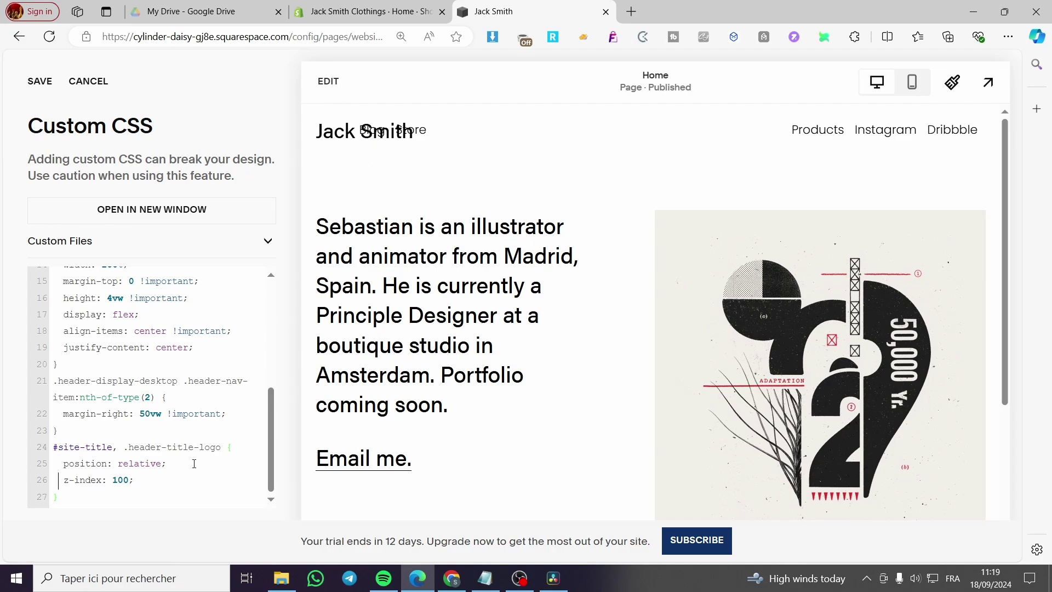
key("ctrl+a")
key("BackSpace")
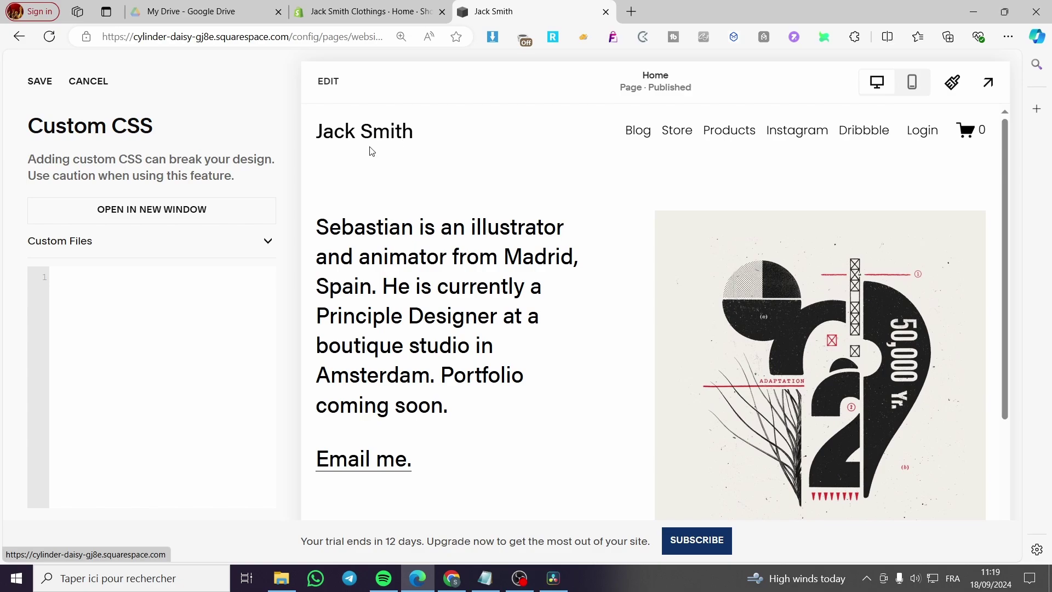
- Switch the header layout to a centred title with navigation links on the left
left_click(332, 84)
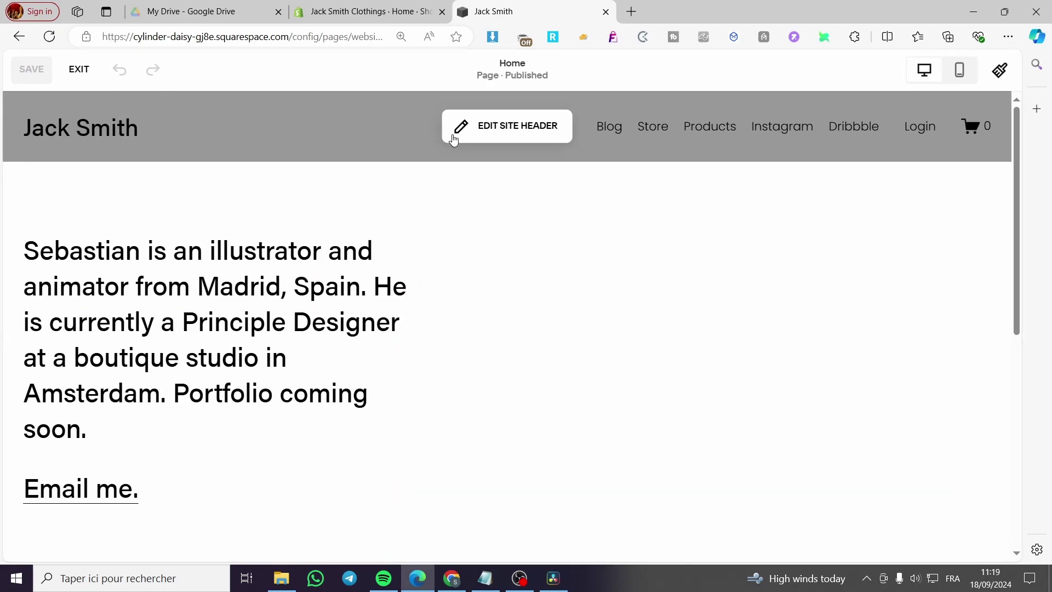
left_click(523, 127)
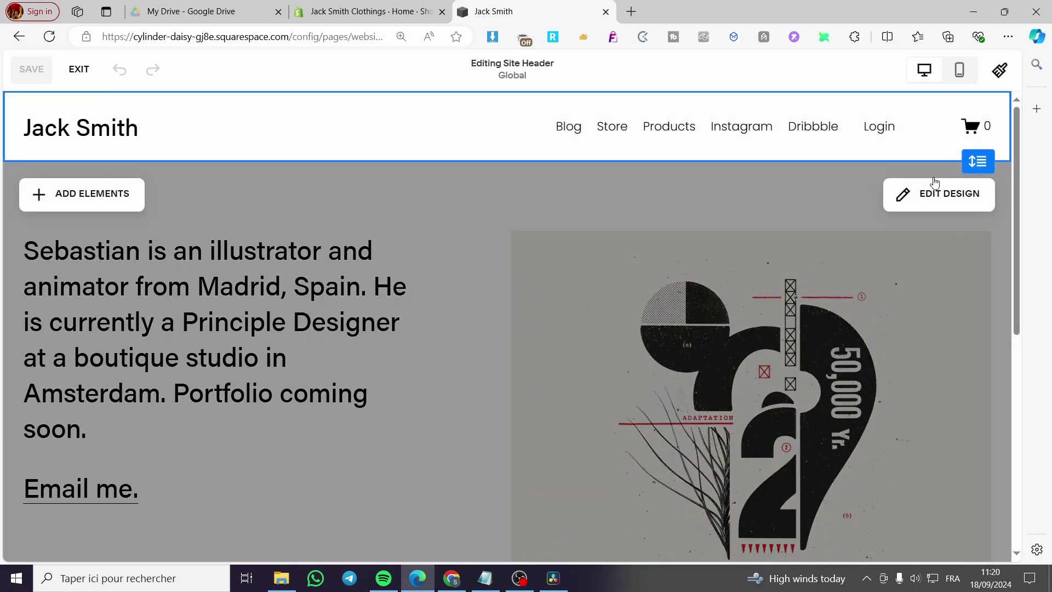
left_click(931, 196)
scroll(867, 275, "up", 3)
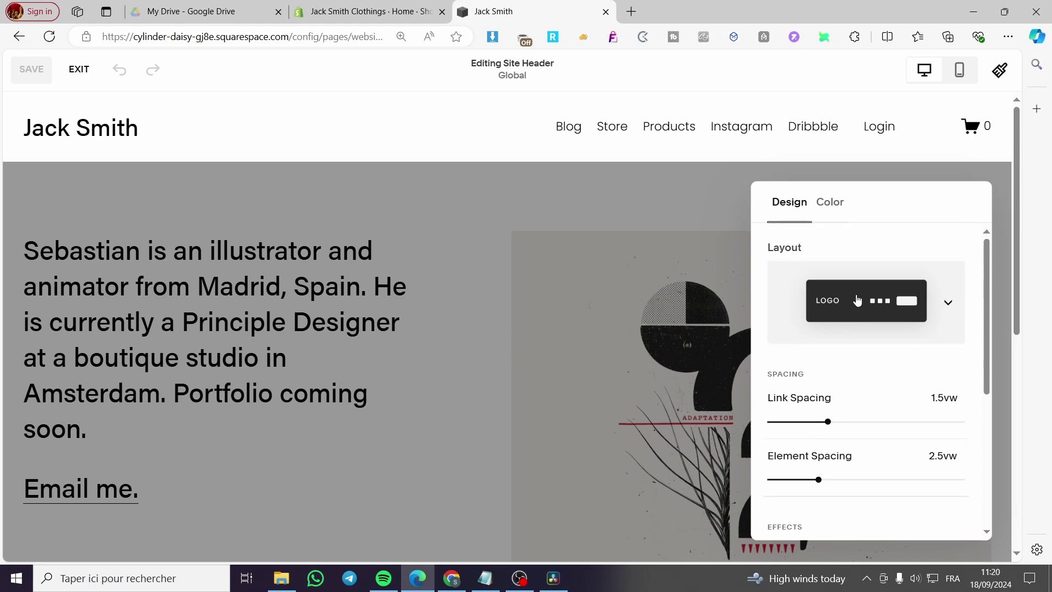
scroll(883, 414, "down", 2)
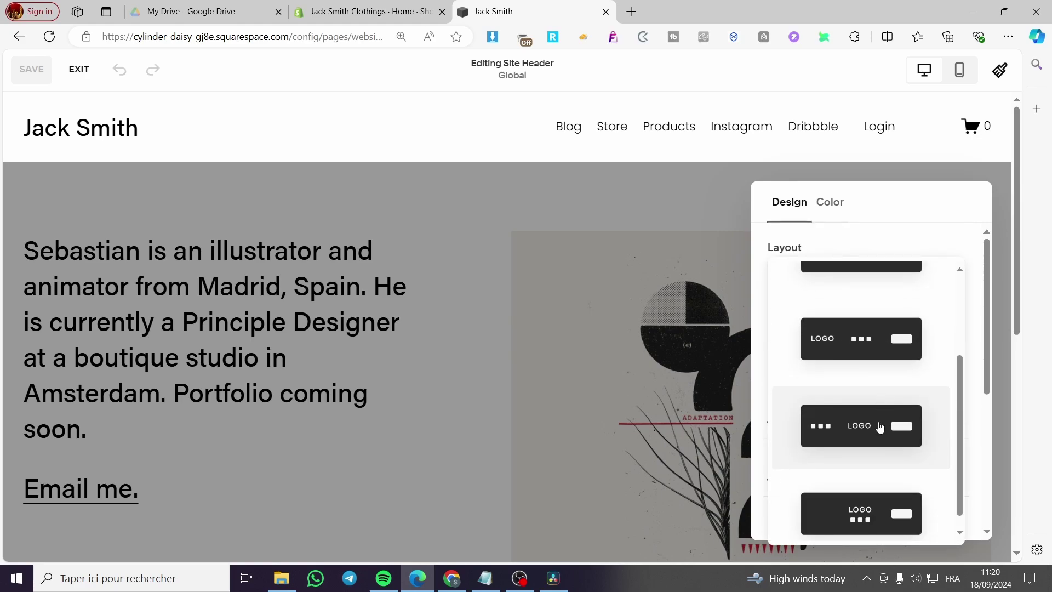
left_click(879, 426)
left_click(775, 128)
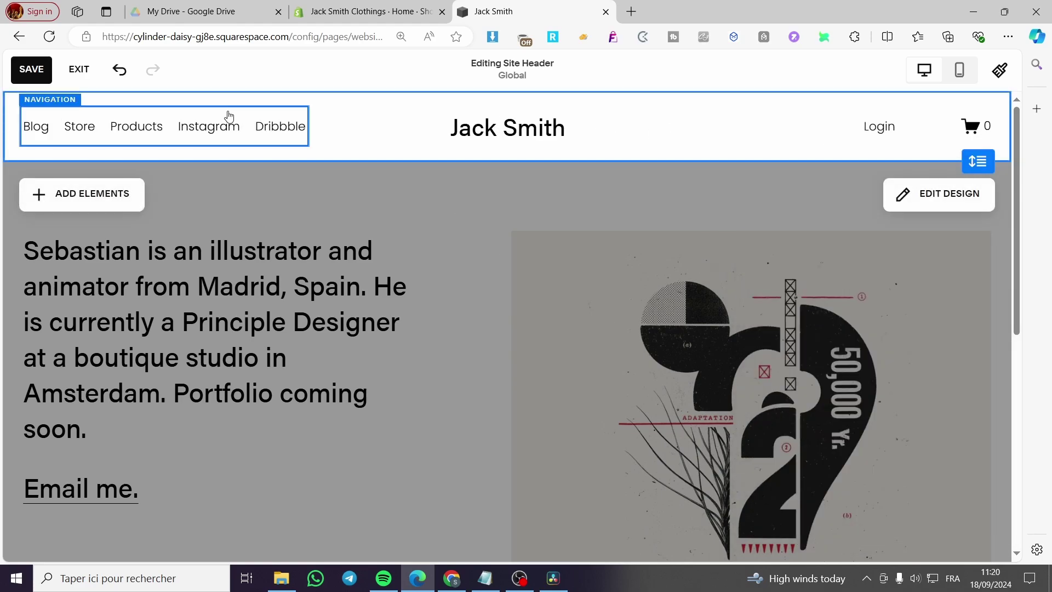
- Check the navigation links list, then save the header on exit
left_click(242, 129)
left_click(335, 129)
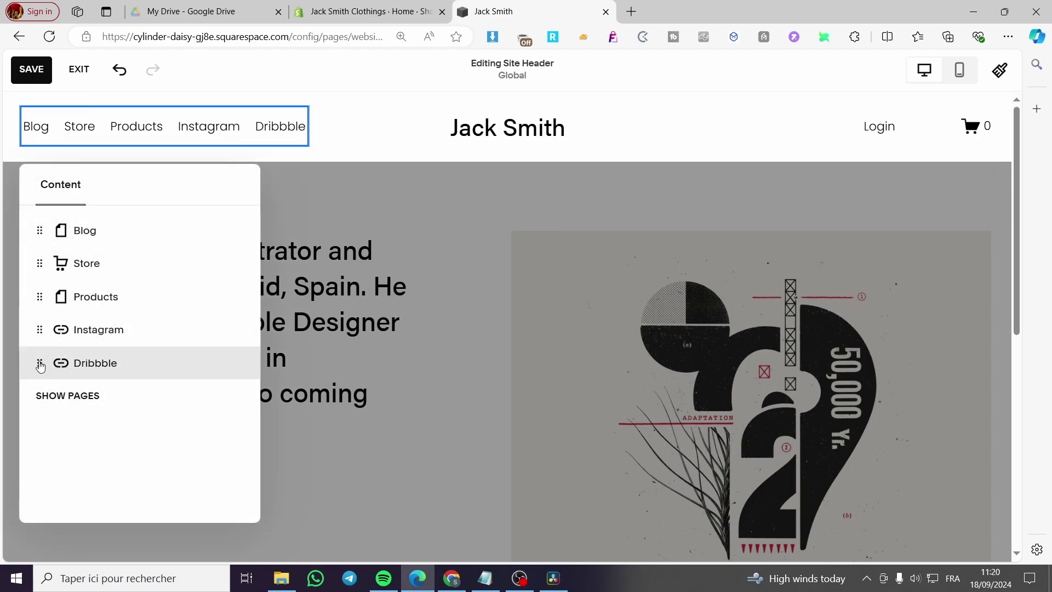
key("Escape")
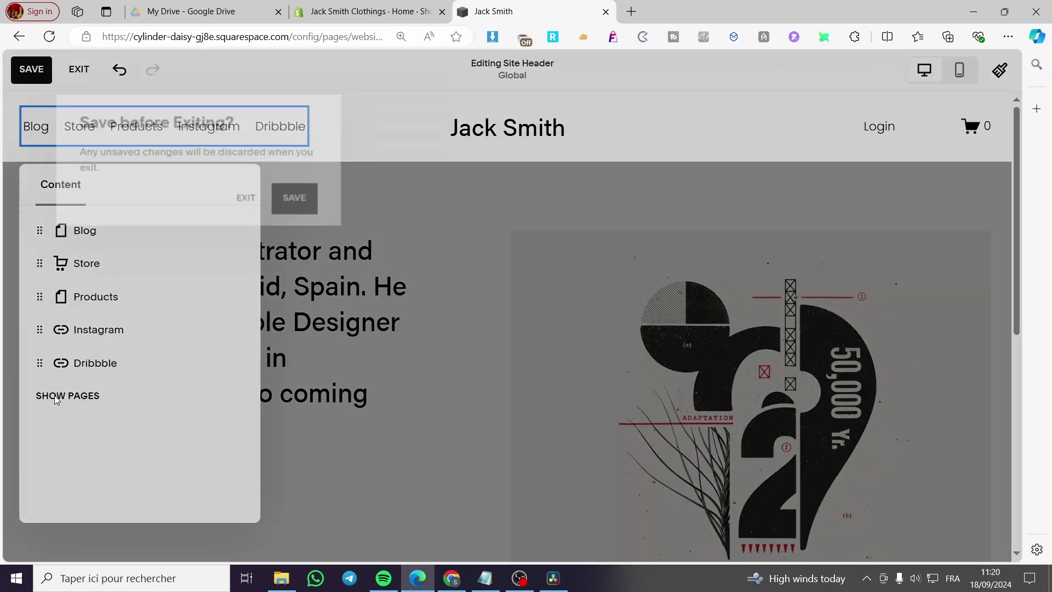
left_click(293, 210)
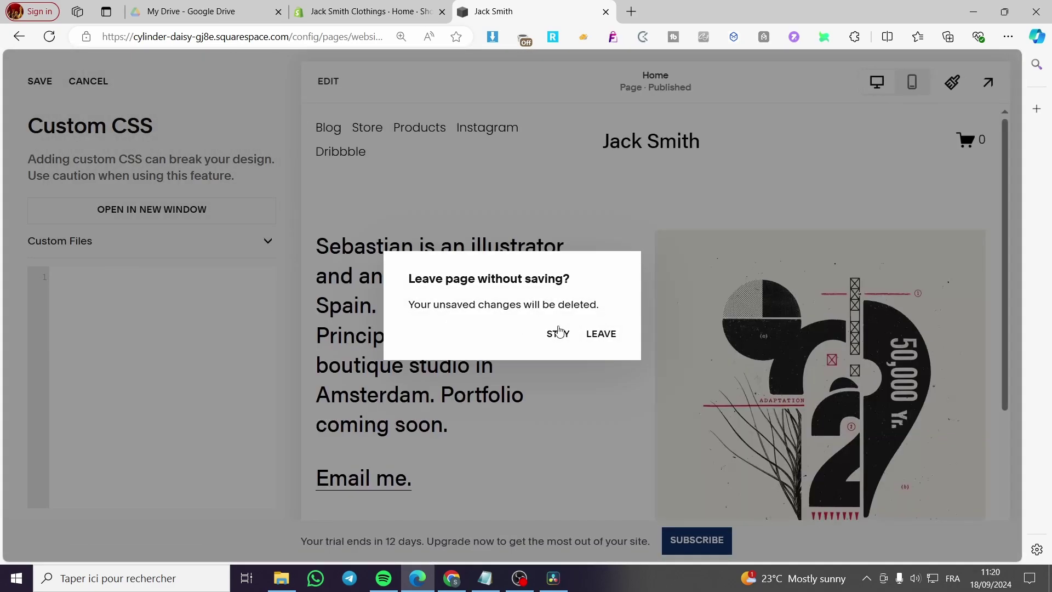
- Leave Custom CSS, cancel a Blog deletion, and delete the Store page instead
left_click(600, 335)
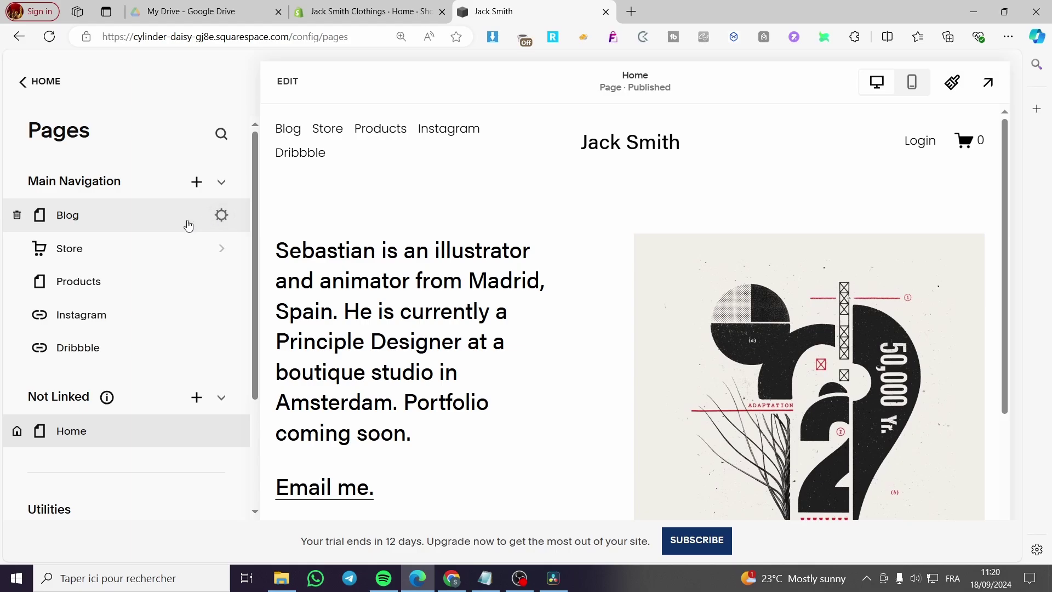
left_click(17, 215)
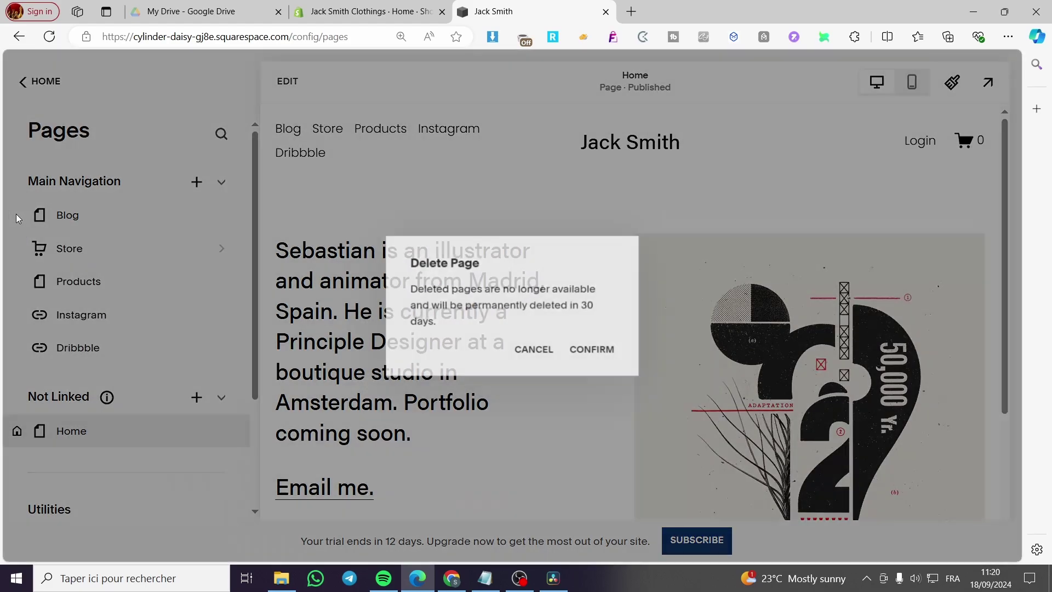
left_click(534, 350)
left_click(17, 248)
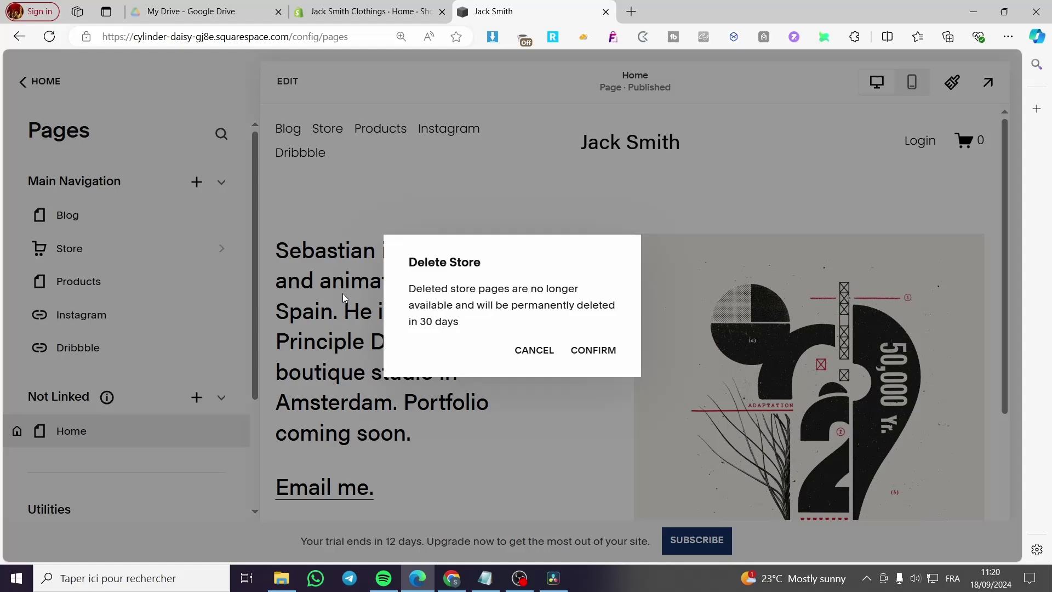
left_click(593, 350)
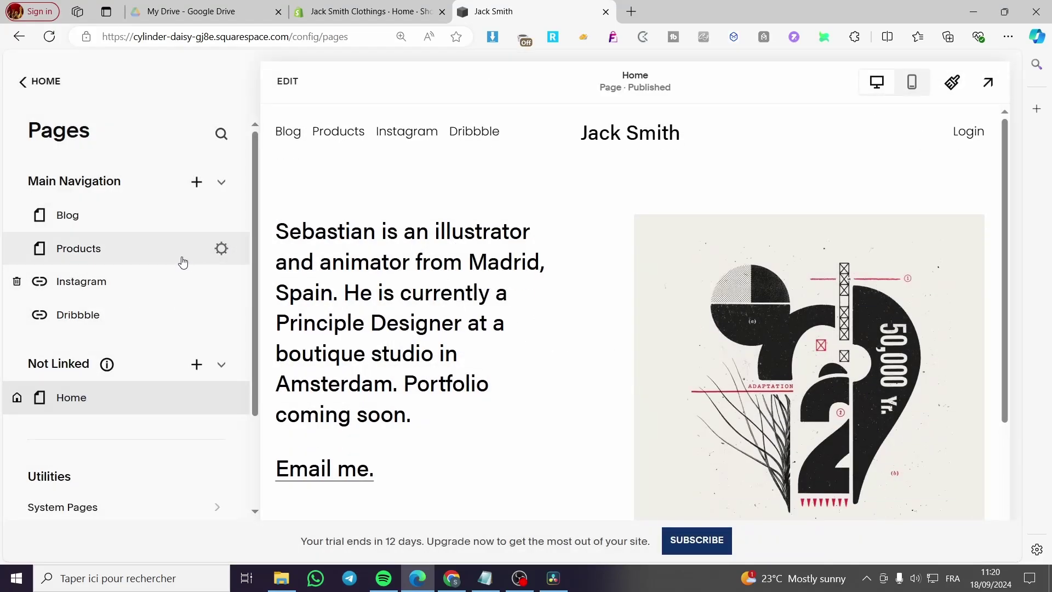
scroll(109, 246, "down", 3)
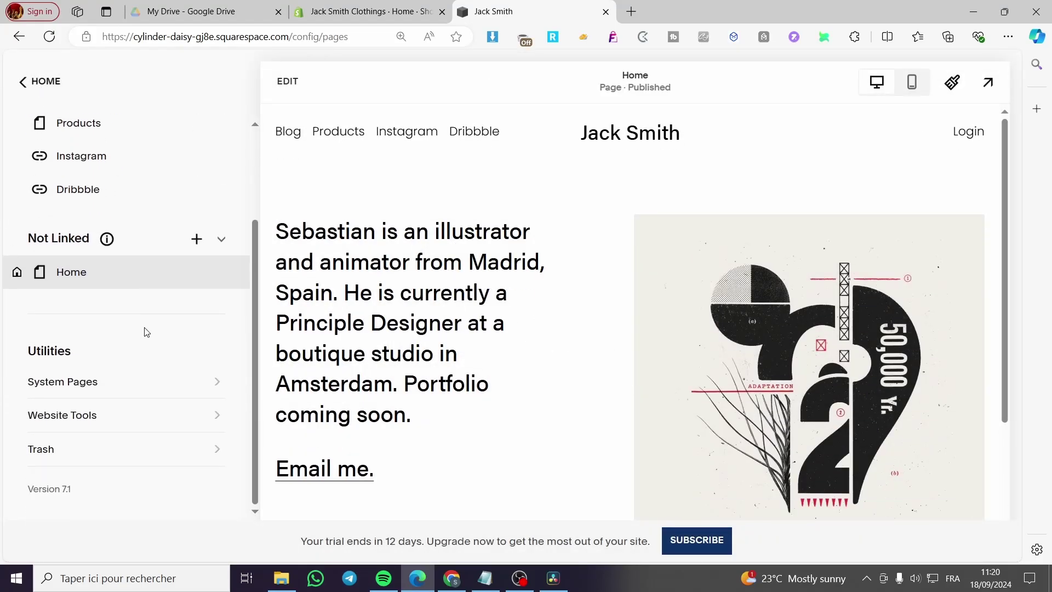
- Go to Website Tools > Custom CSS and review the split-navigation code
left_click(88, 423)
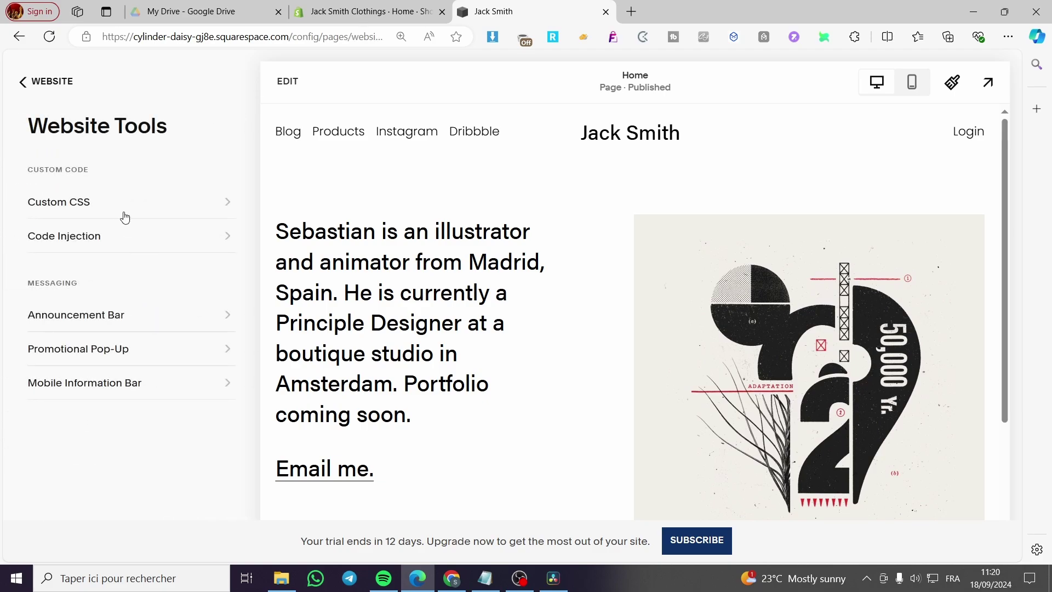
left_click(125, 218)
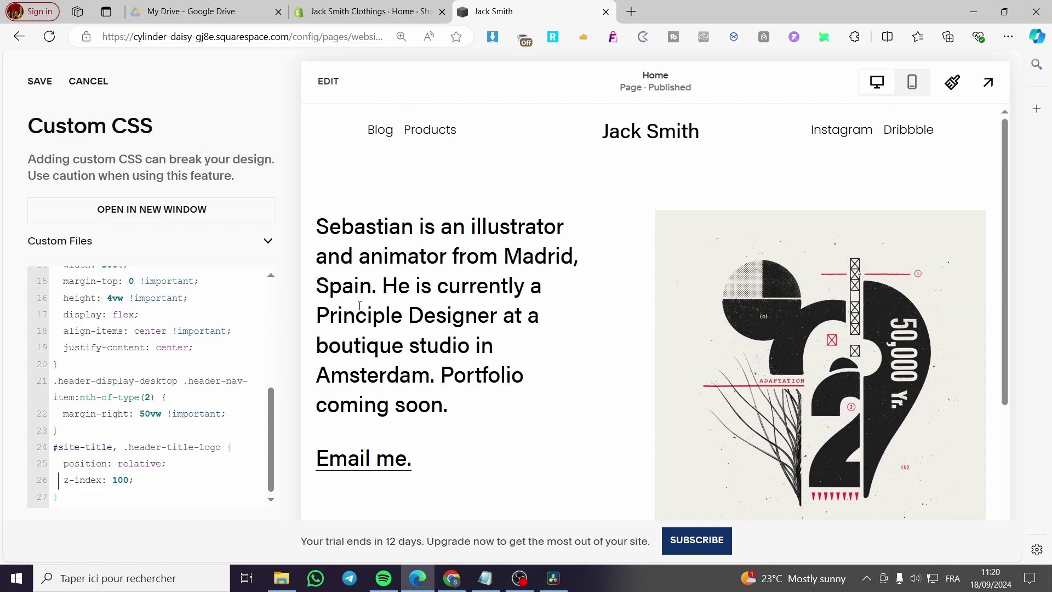
scroll(154, 439, "up", 5)
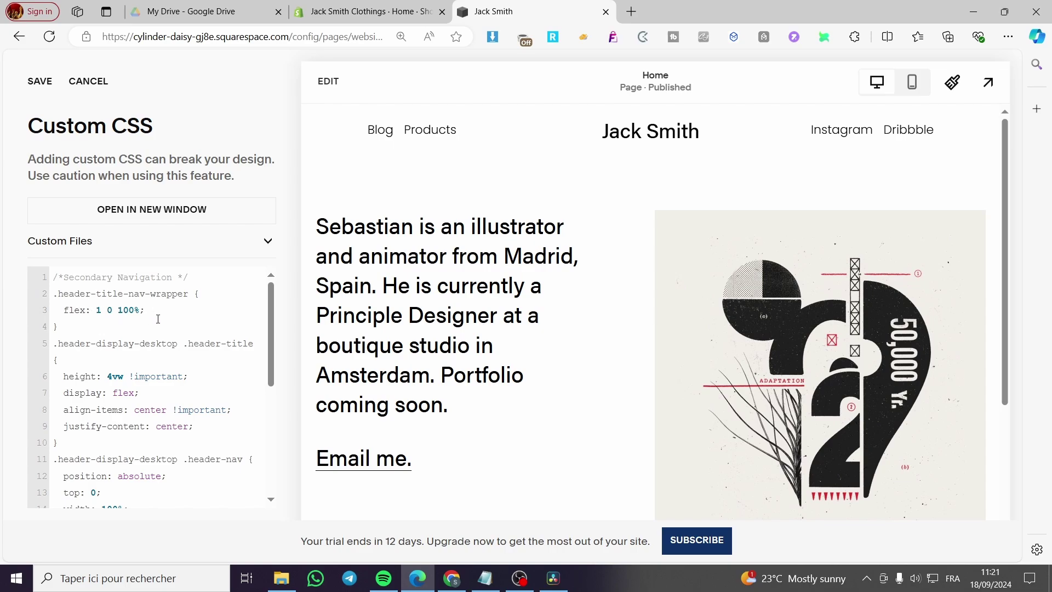
scroll(158, 319, "down", 5)
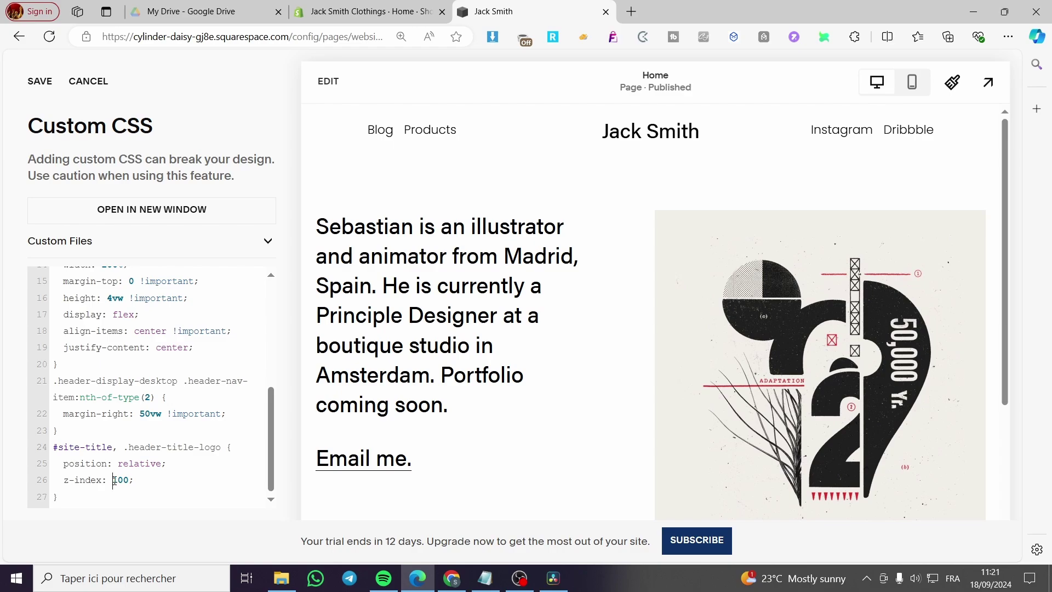
left_click_drag(114, 480, 129, 479)
type("5")
type("100")
key("Delete")
type("7")
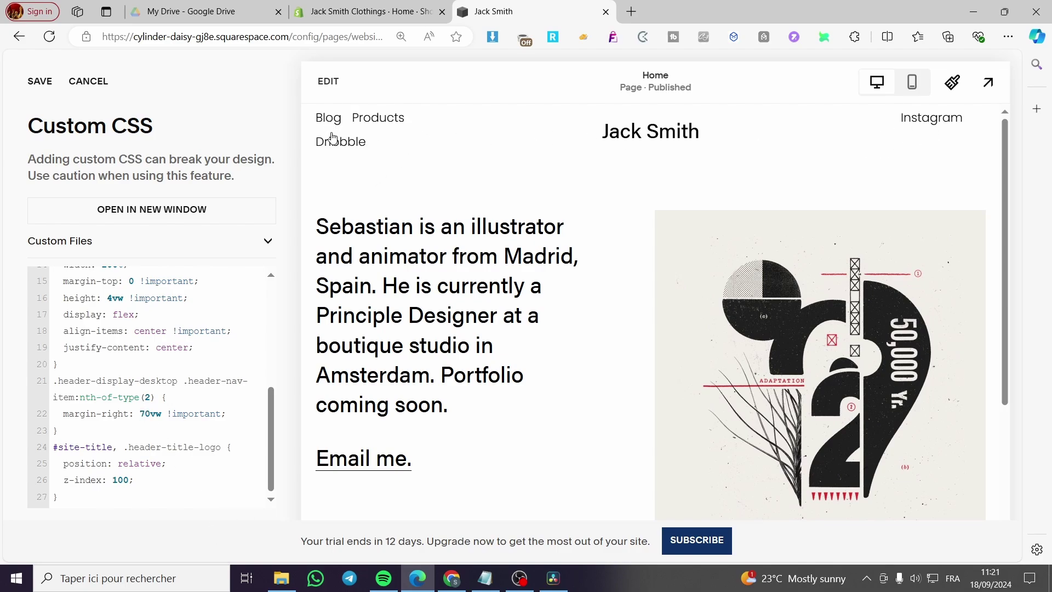
left_click_drag(145, 415, 142, 415)
type("5")
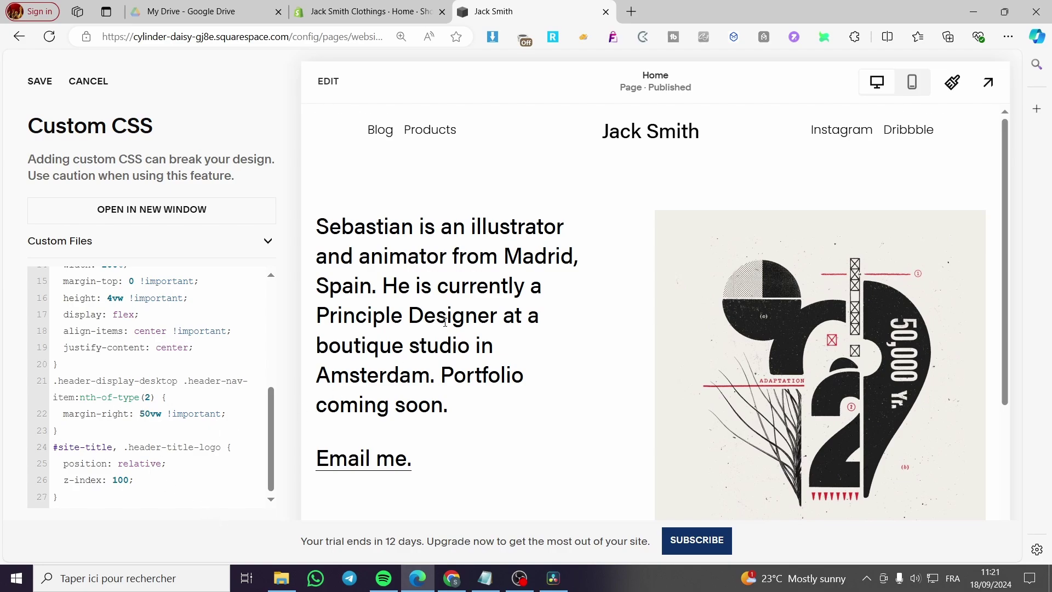
scroll(115, 417, "up", 1)
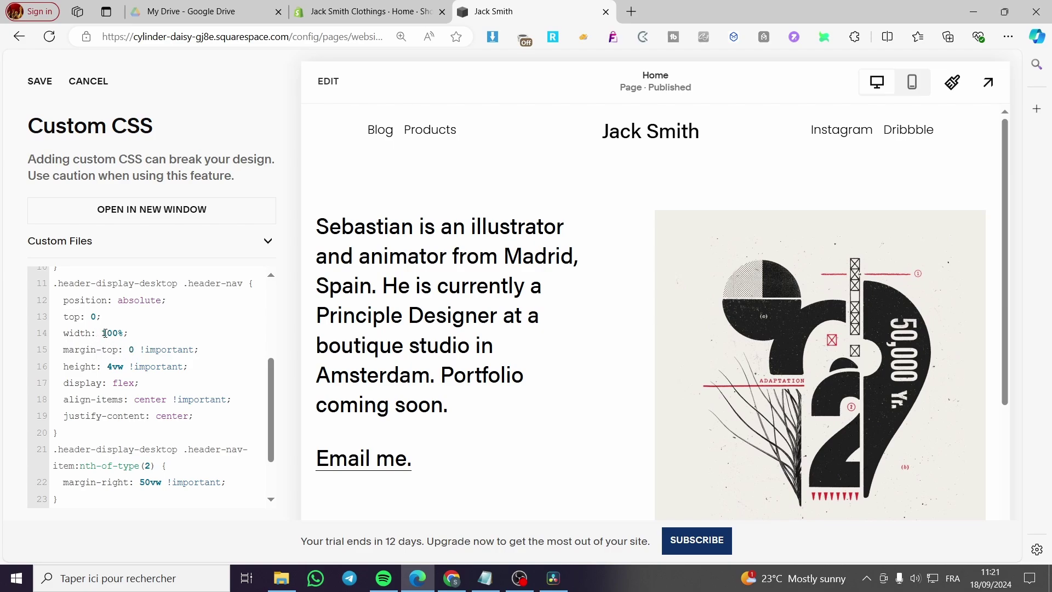
left_click_drag(102, 332, 121, 333)
type("60")
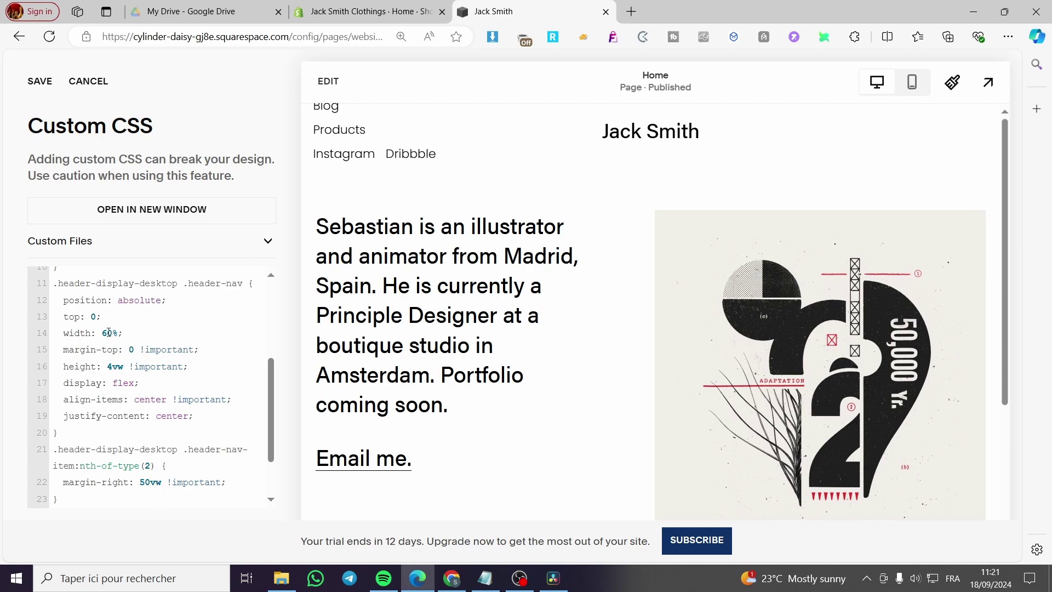
type("10")
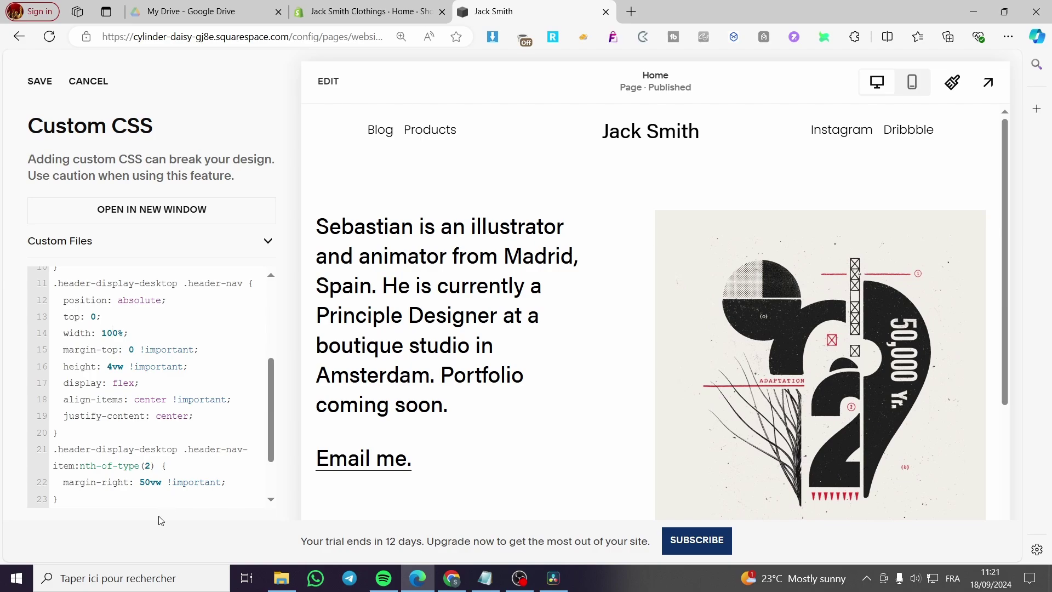
scroll(209, 367, "up", 5)
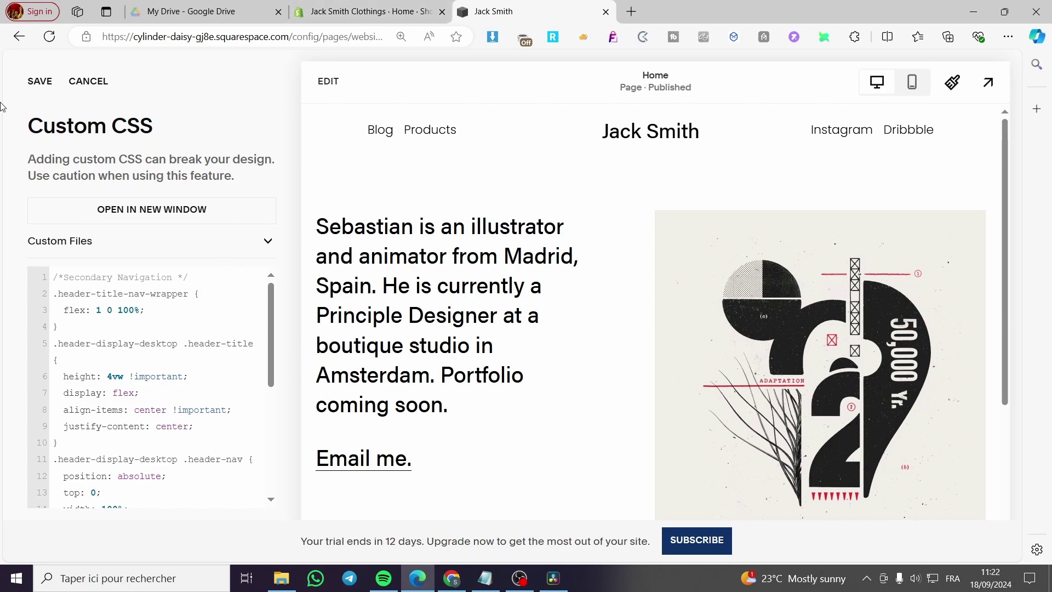
- Save the split-navigation custom CSS and open the Home page's site header for editing
left_click(32, 86)
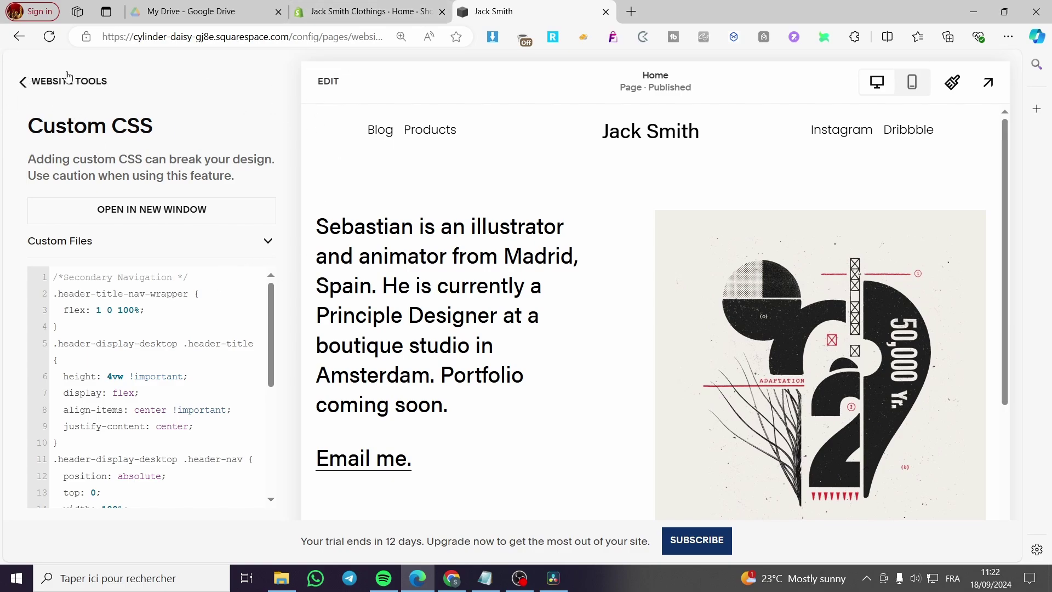
left_click(25, 81)
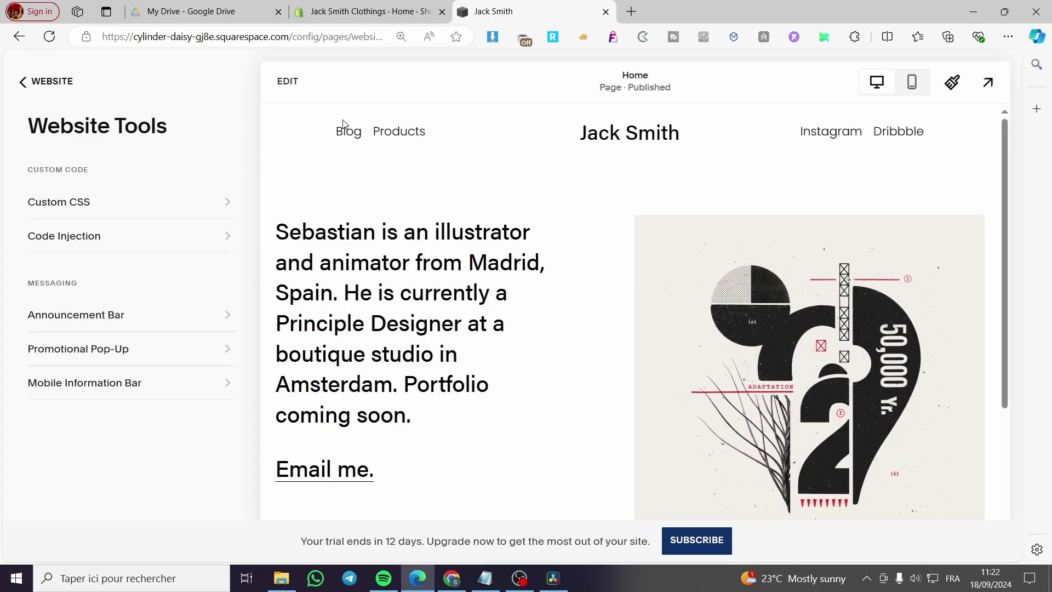
left_click(283, 81)
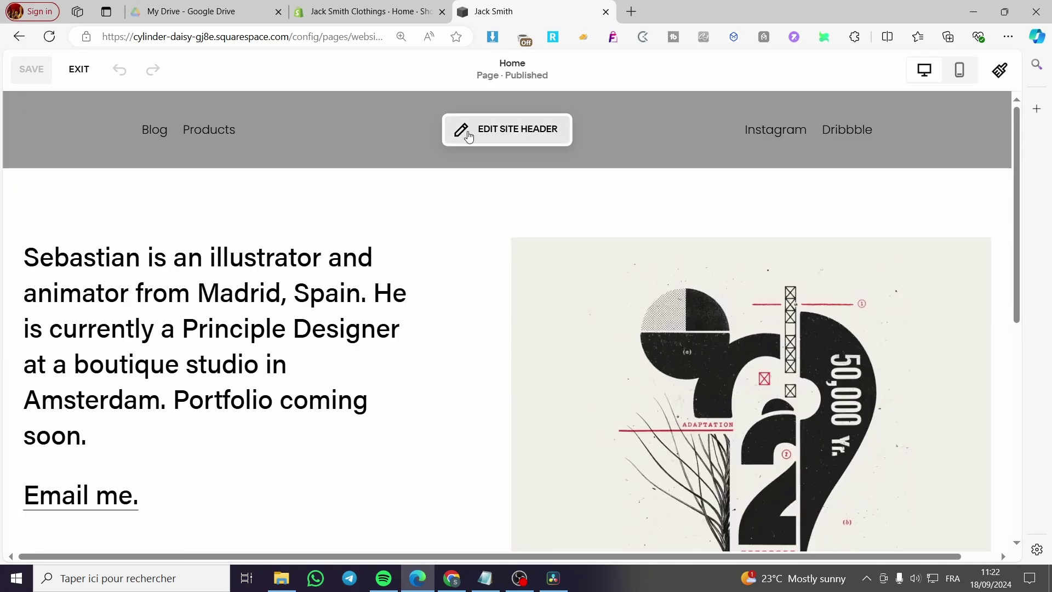
left_click(462, 129)
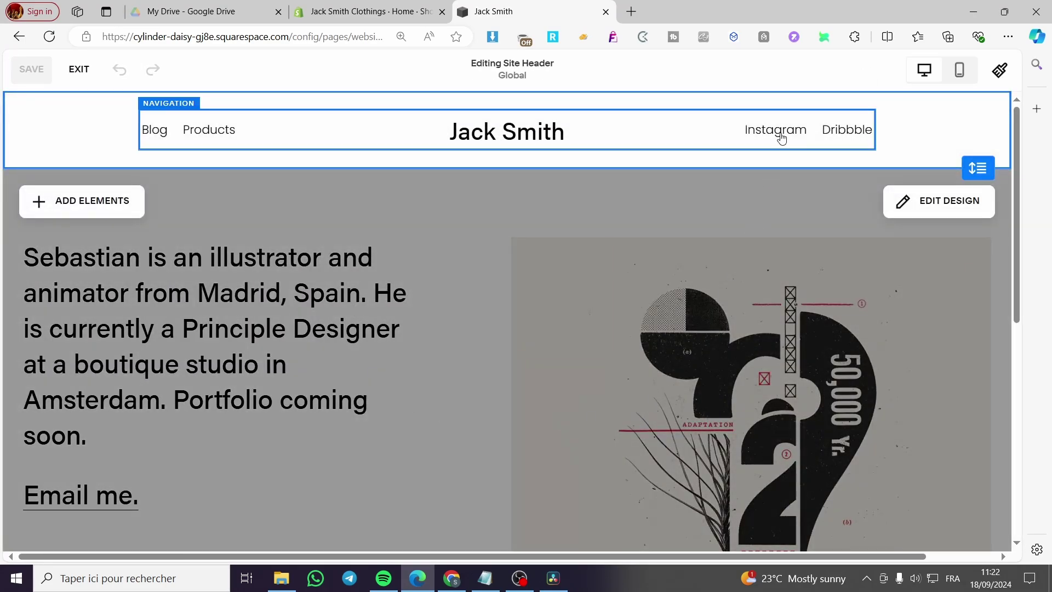
- Review the header's navigation link list, exit header editing, and reopen the Custom CSS code
left_click(909, 132)
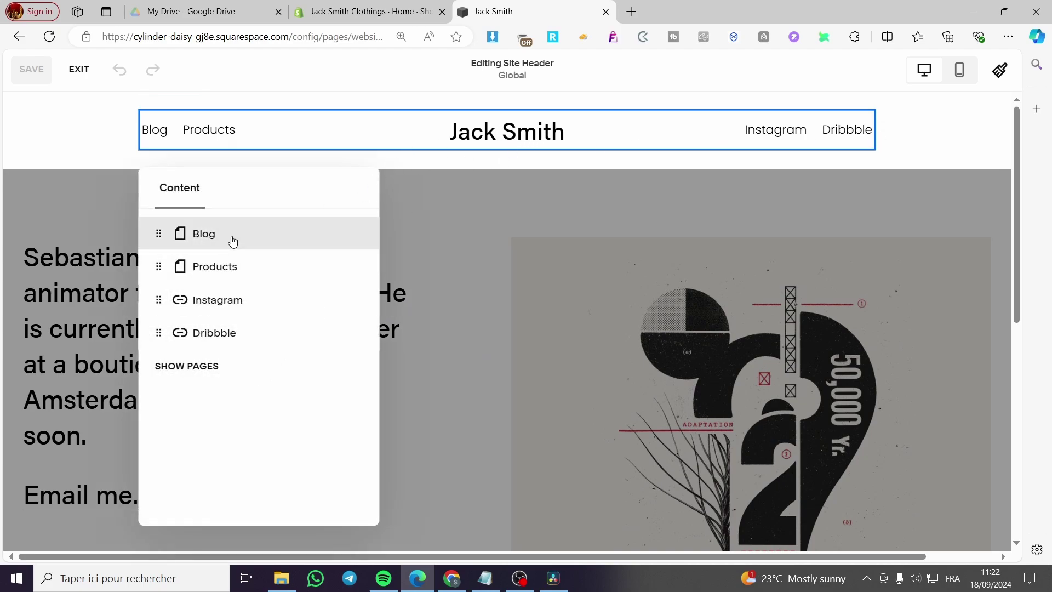
left_click(930, 113)
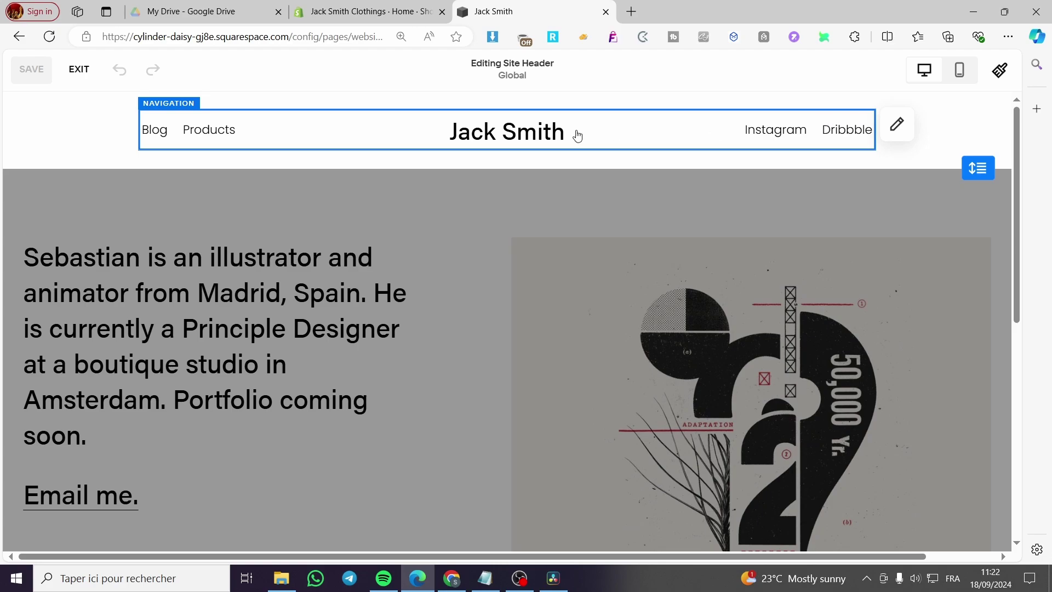
left_click(905, 127)
left_click(110, 125)
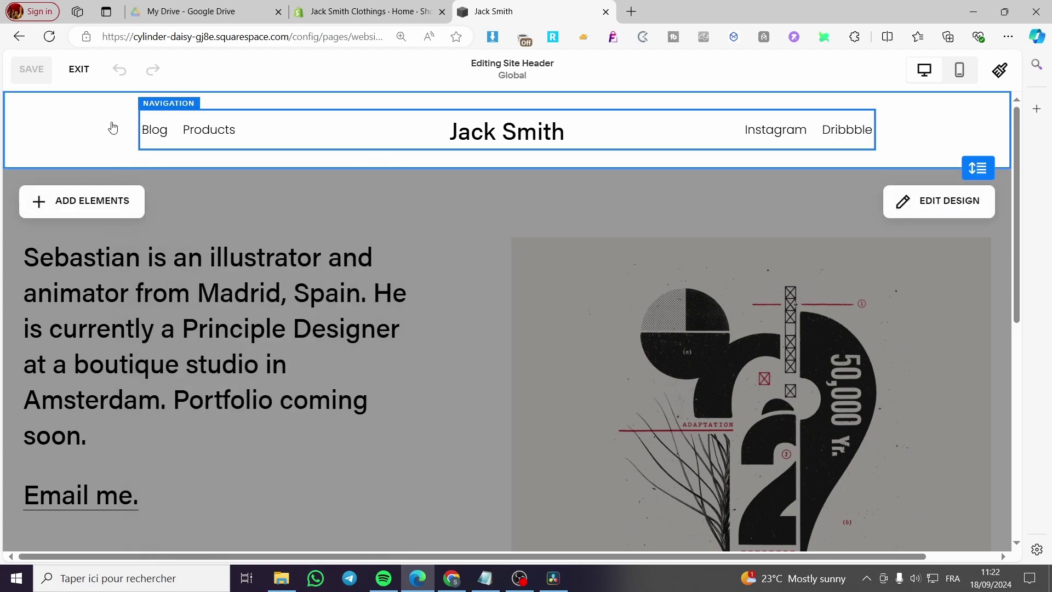
left_click(73, 71)
left_click(82, 204)
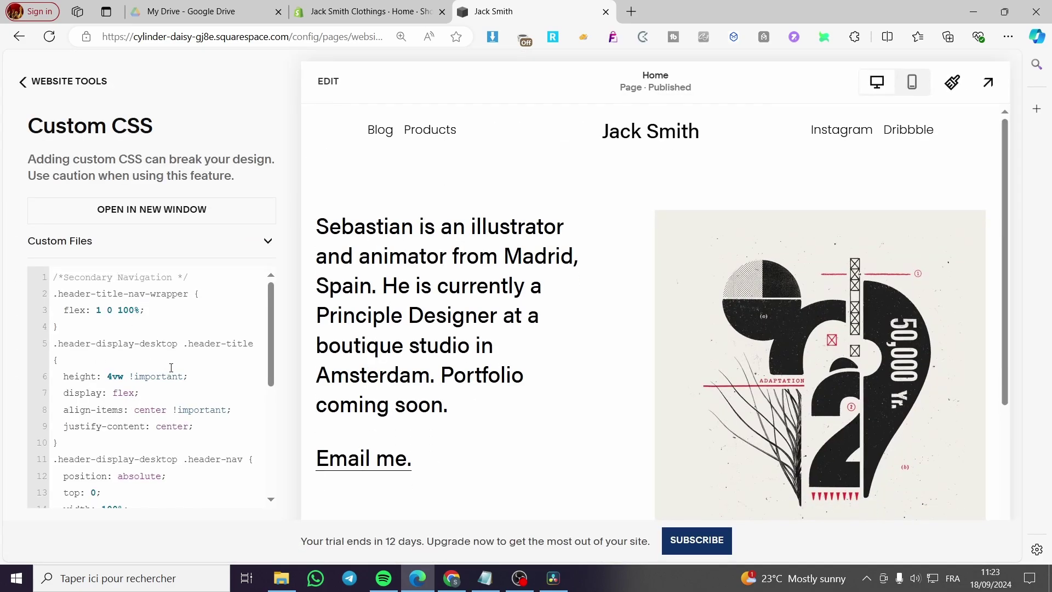
- Delete all of the split-navigation custom CSS code
left_click(171, 367)
key("ctrl+a")
key("BackSpace")
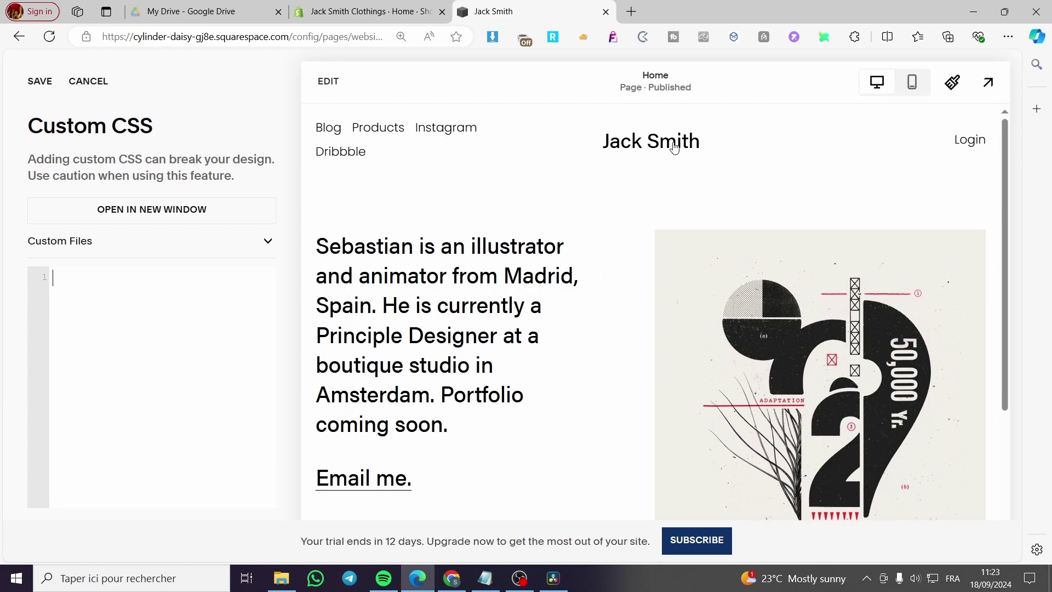
- Leave the CSS editor and open the Home page's site header for editing
left_click(77, 82)
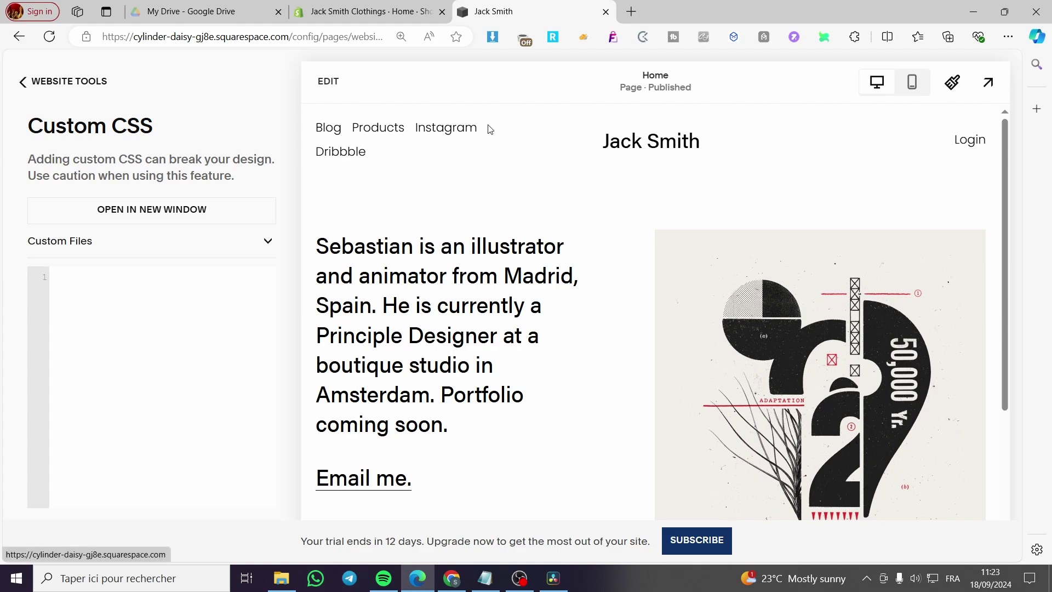
left_click(327, 82)
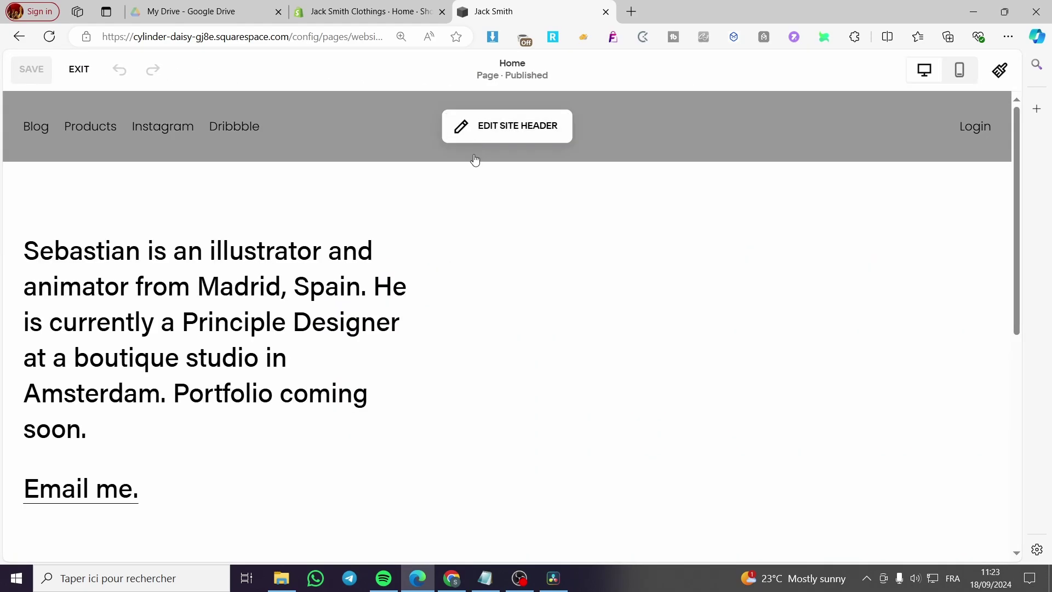
left_click(536, 139)
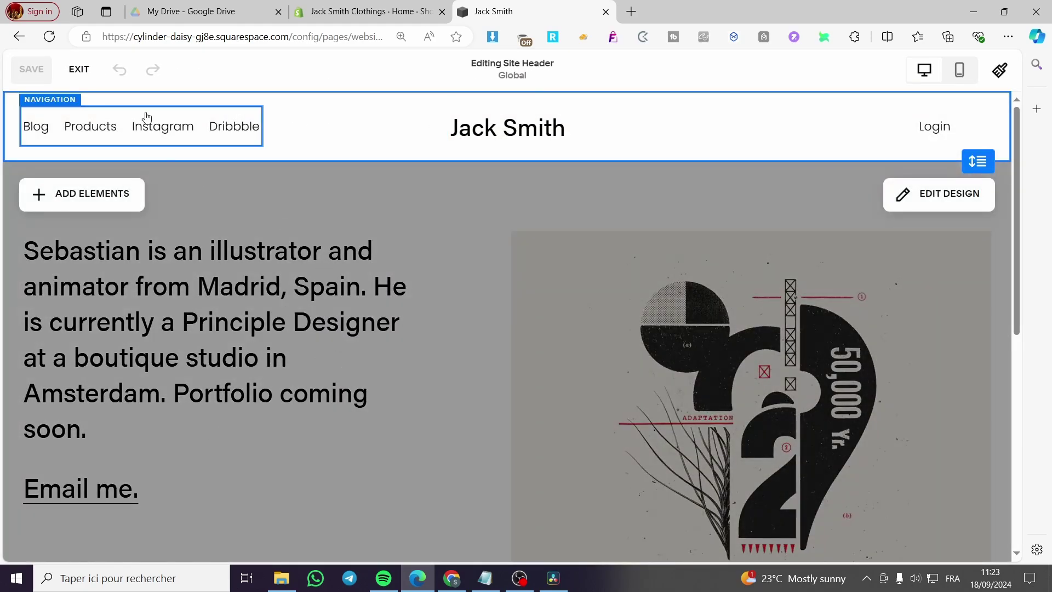